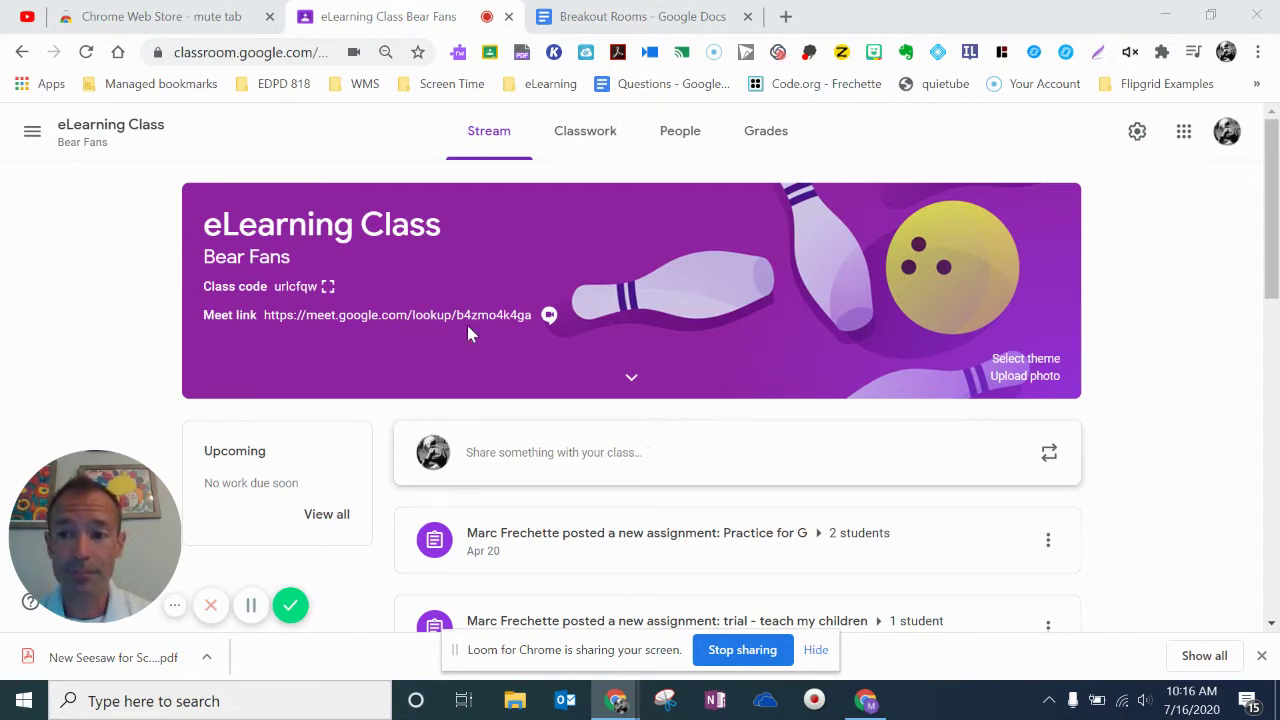
# Show the Chrome Web Store 'mute tab' results, where Mute Tab is already added.
pyautogui.click(190, 22)
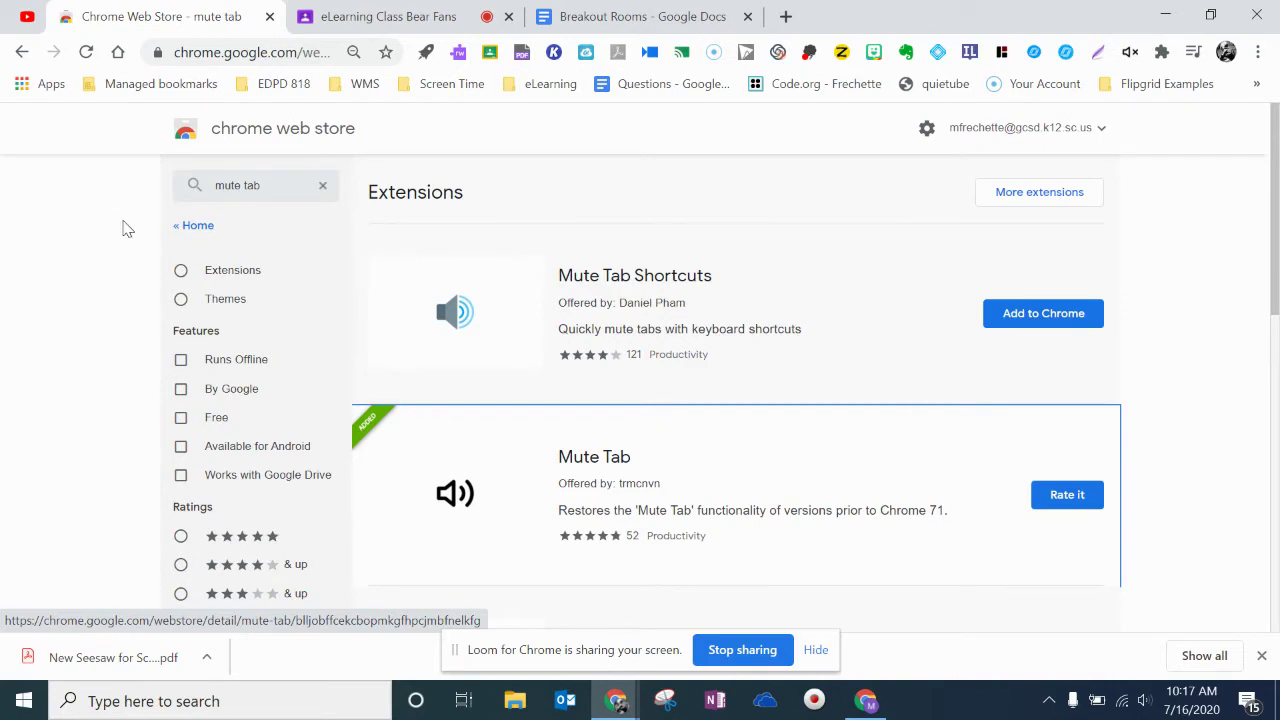
# Go to the eLearning Class stream, then to the Breakout Rooms Google Doc.
pyautogui.click(388, 17)
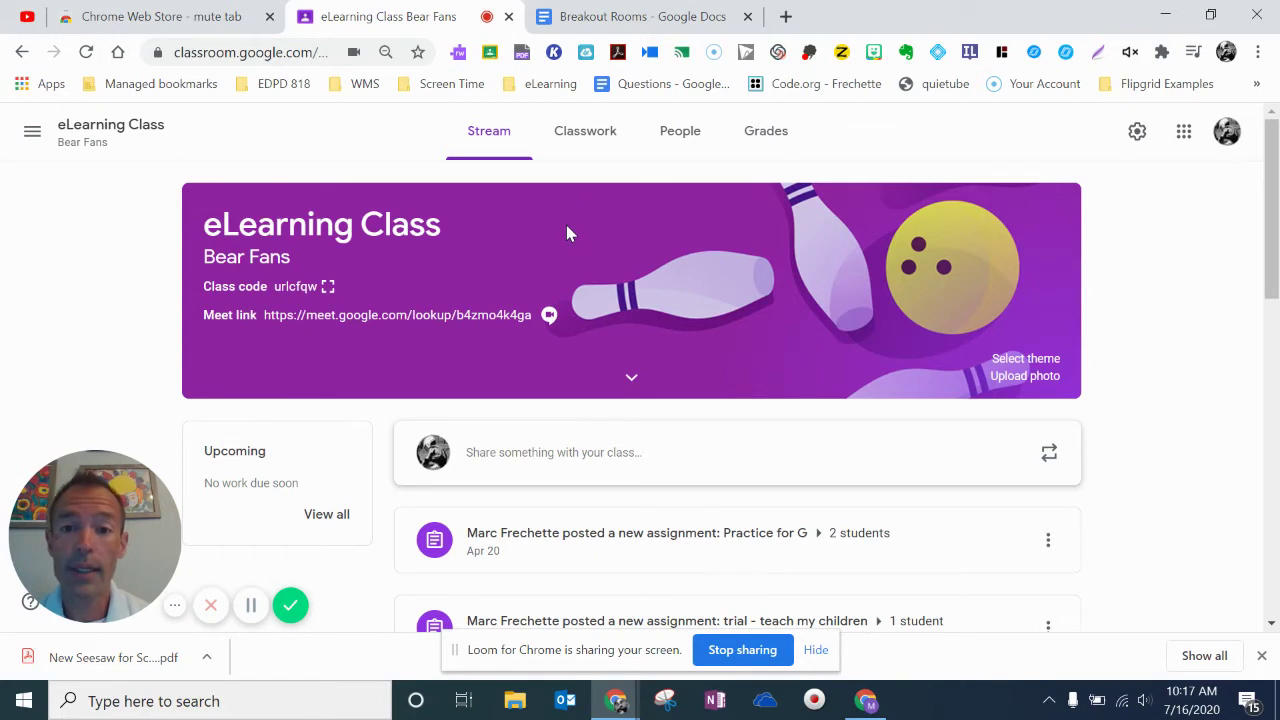
pyautogui.click(609, 17)
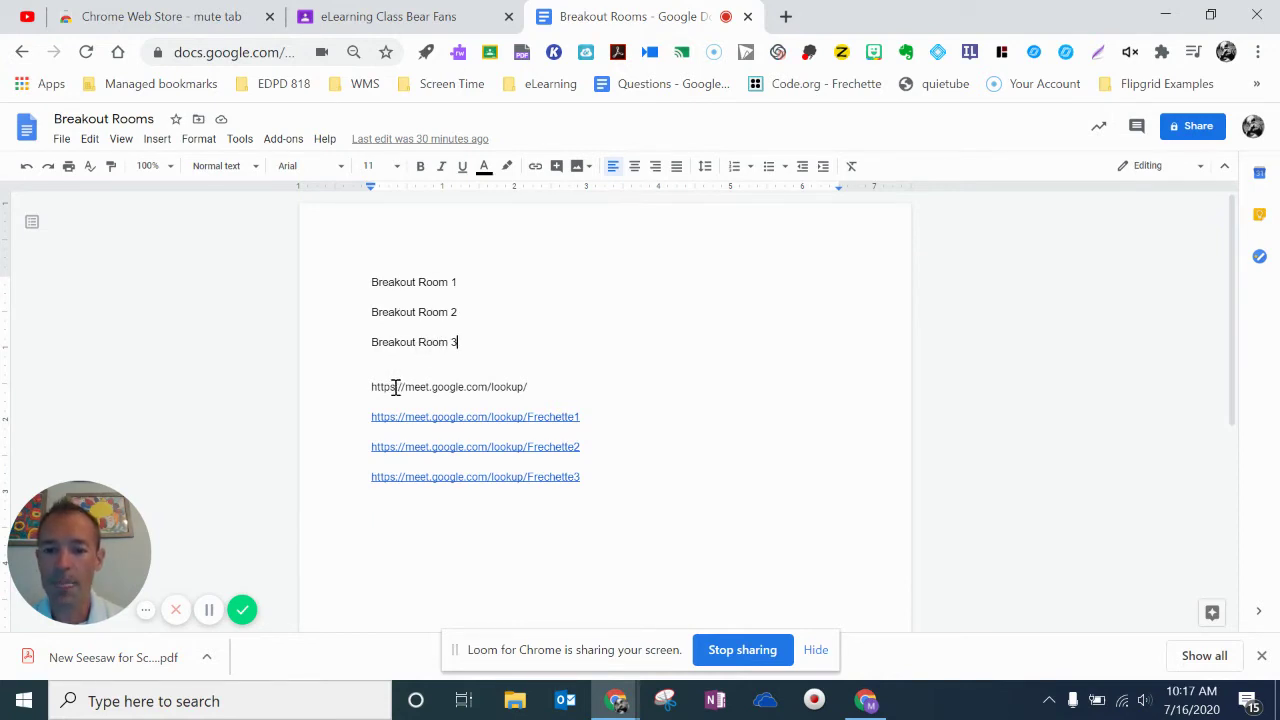
pyautogui.click(416, 28)
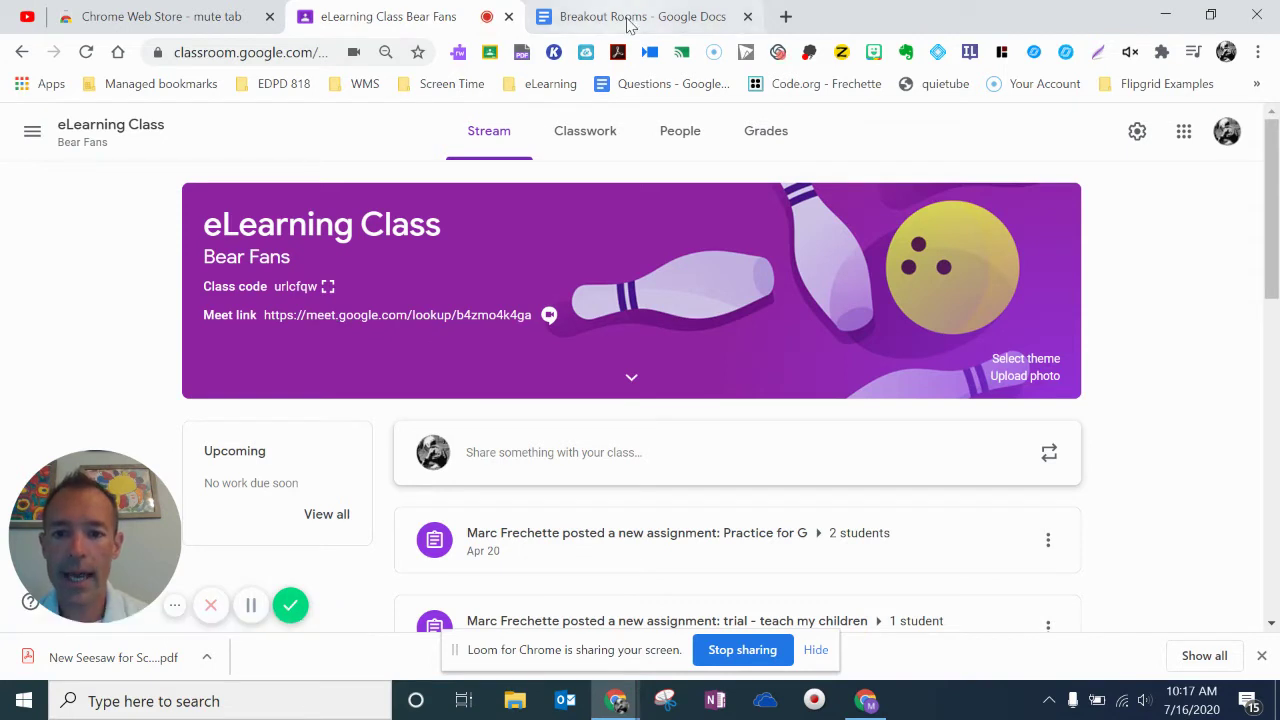
pyautogui.click(627, 22)
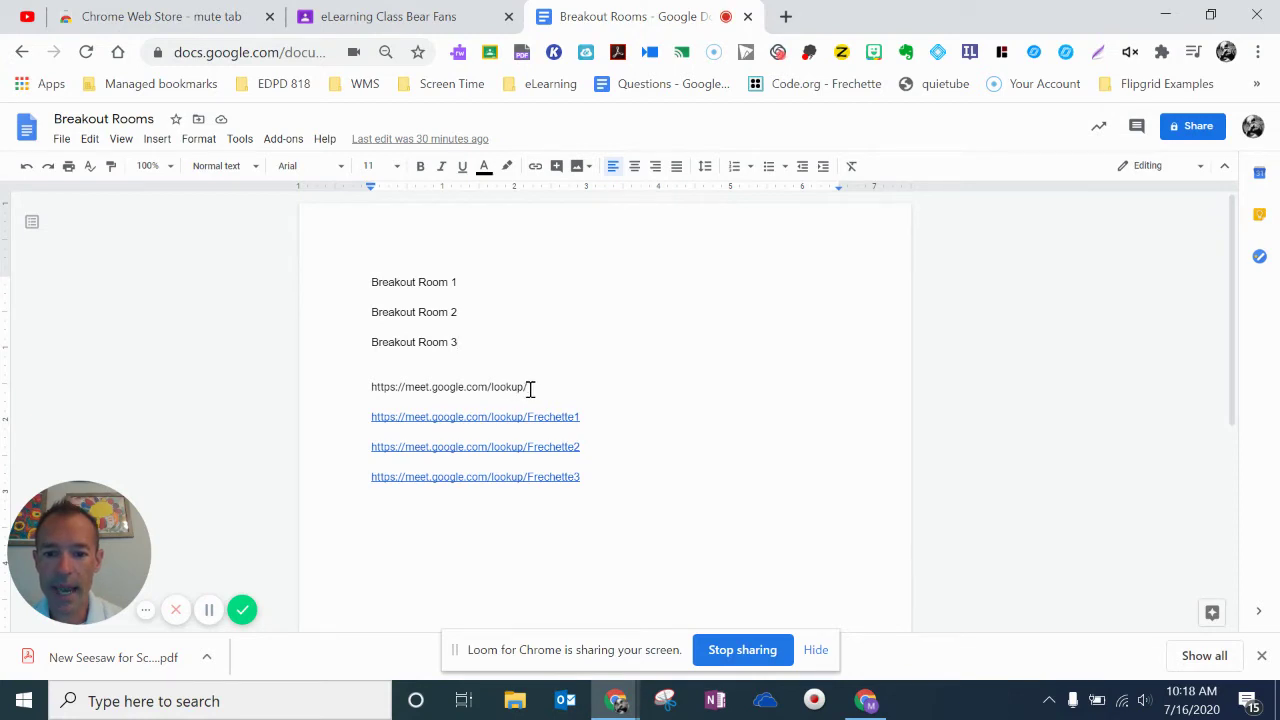
pyautogui.click(530, 387)
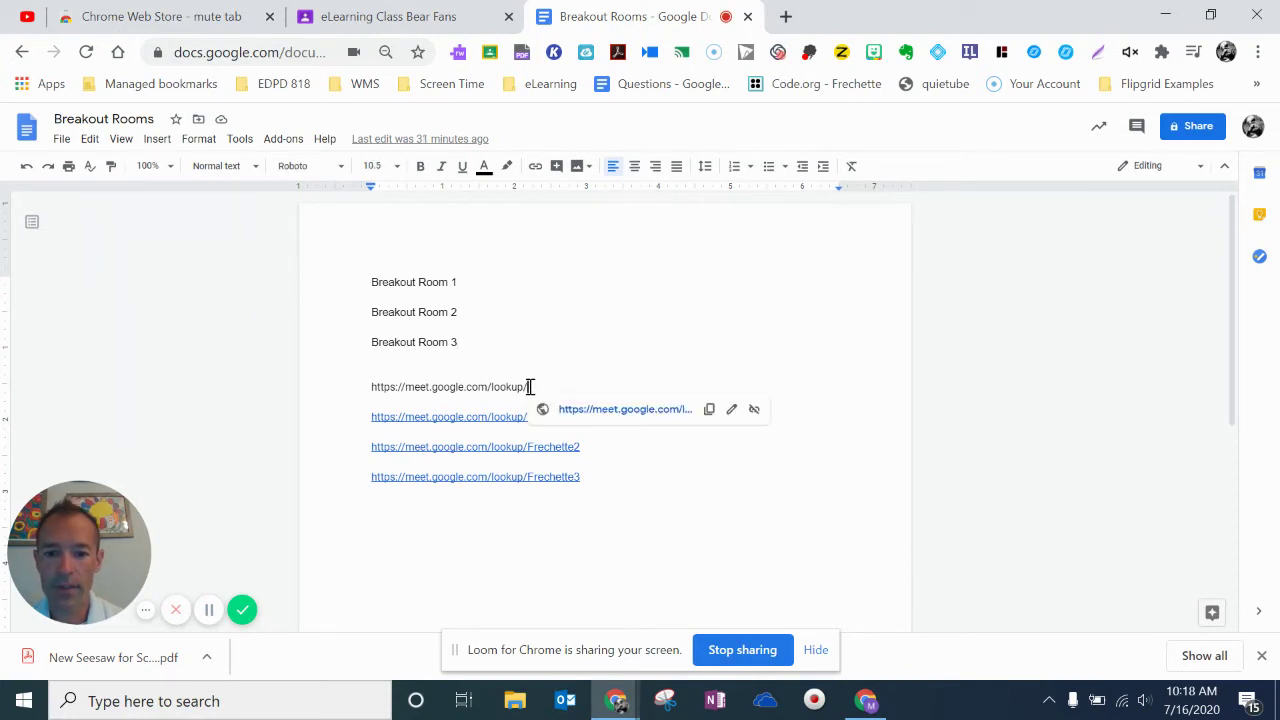
pyautogui.click(409, 14)
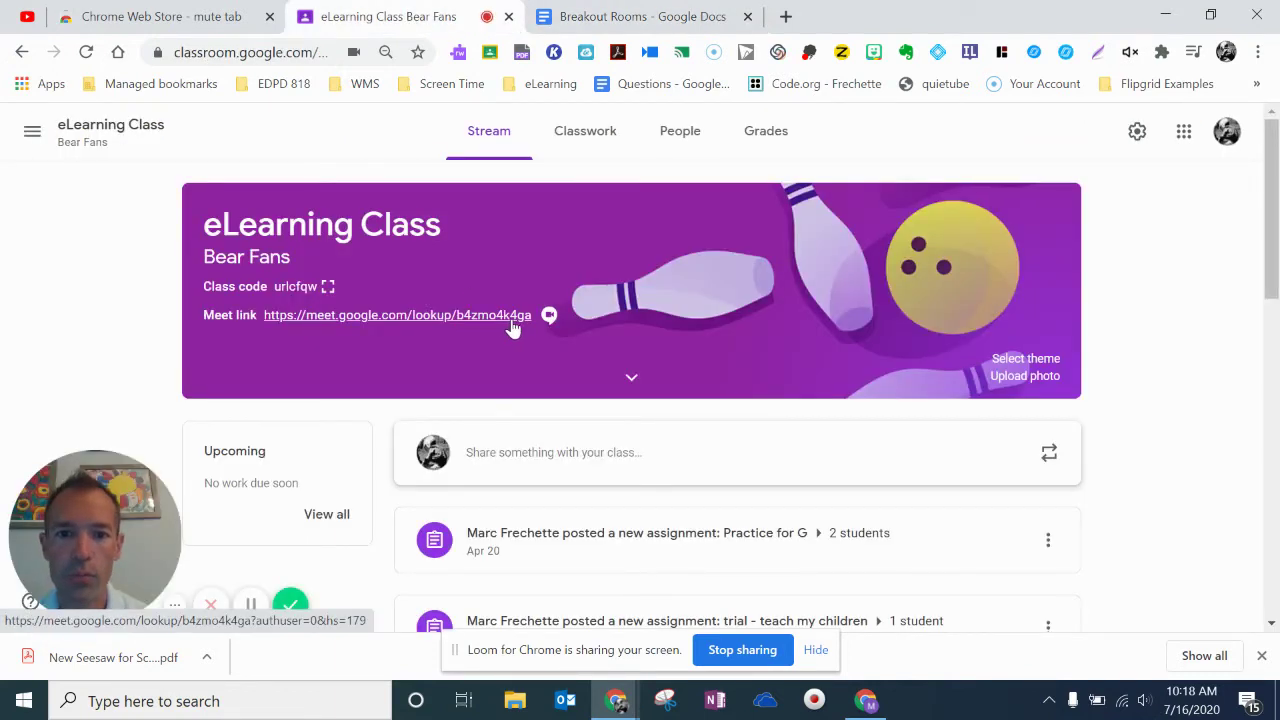
pyautogui.click(628, 17)
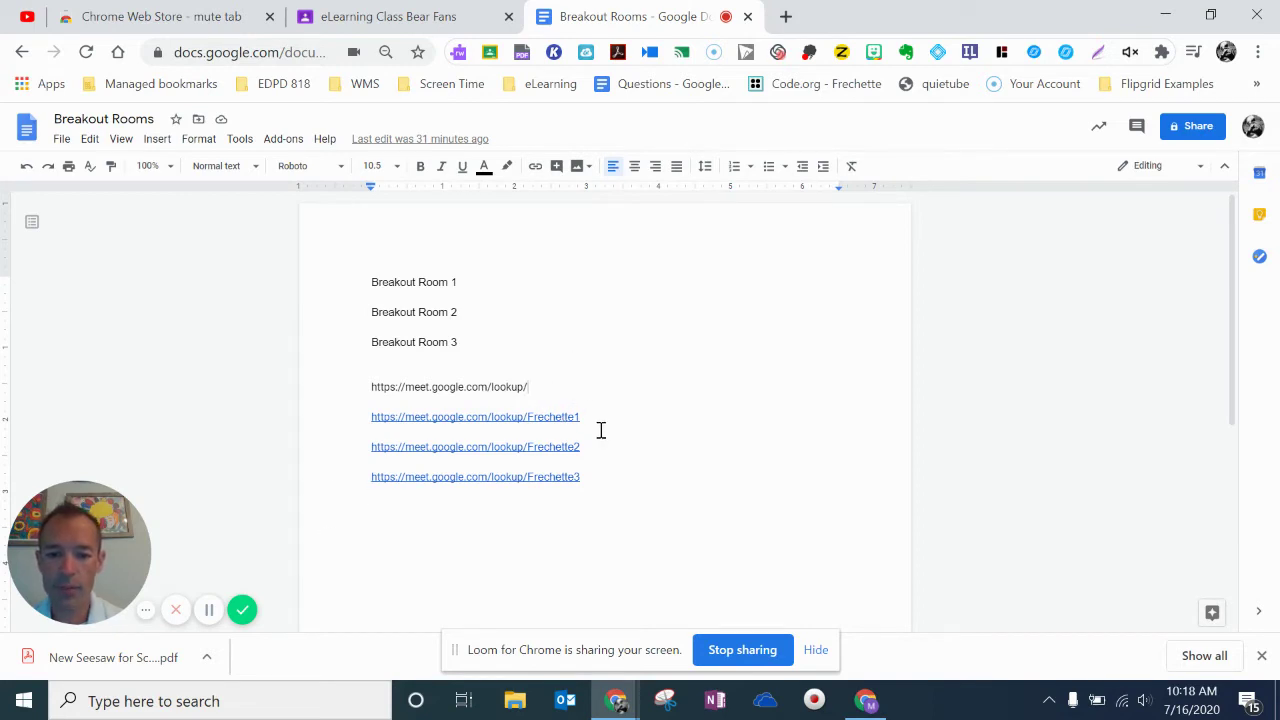
# Add a 'Breakout Room 4' line below Breakout Room 3.
pyautogui.click(461, 344)
pyautogui.press('Return')
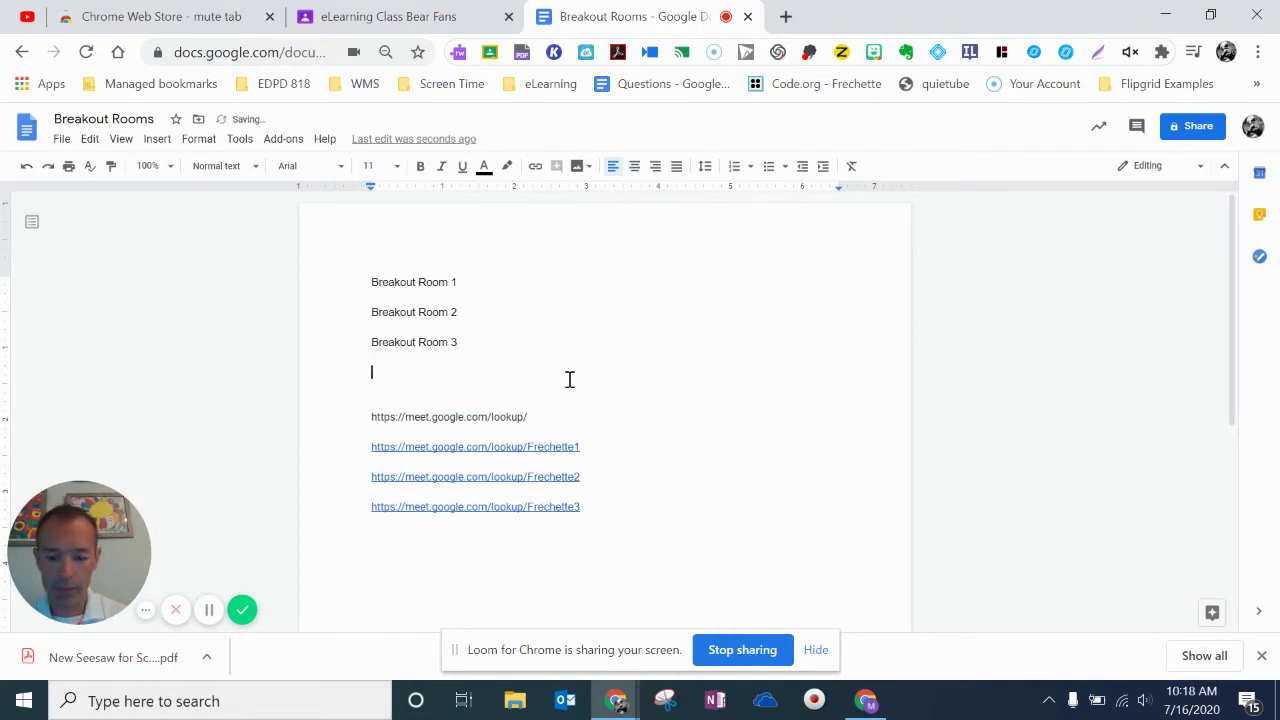
pyautogui.write('Breakout Room 4')
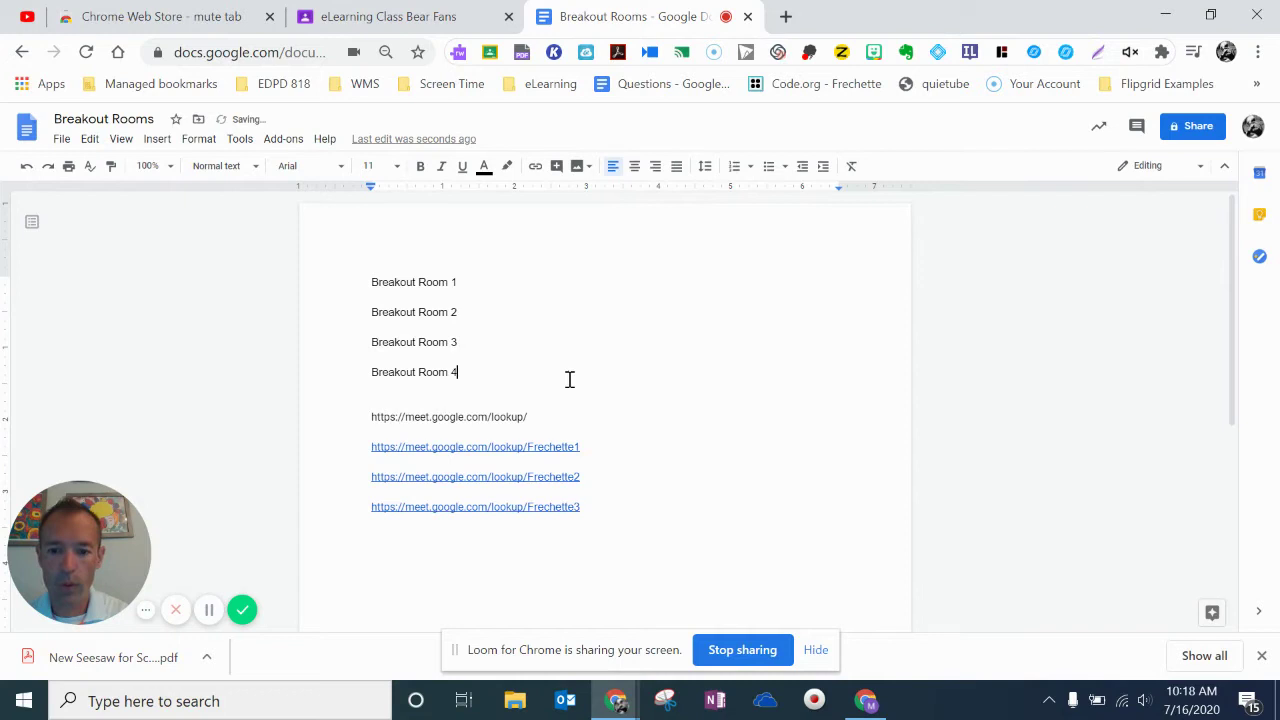
# Add a fourth Meet lookup link from the room 4 code and the copied base URL.
pyautogui.click(462, 535)
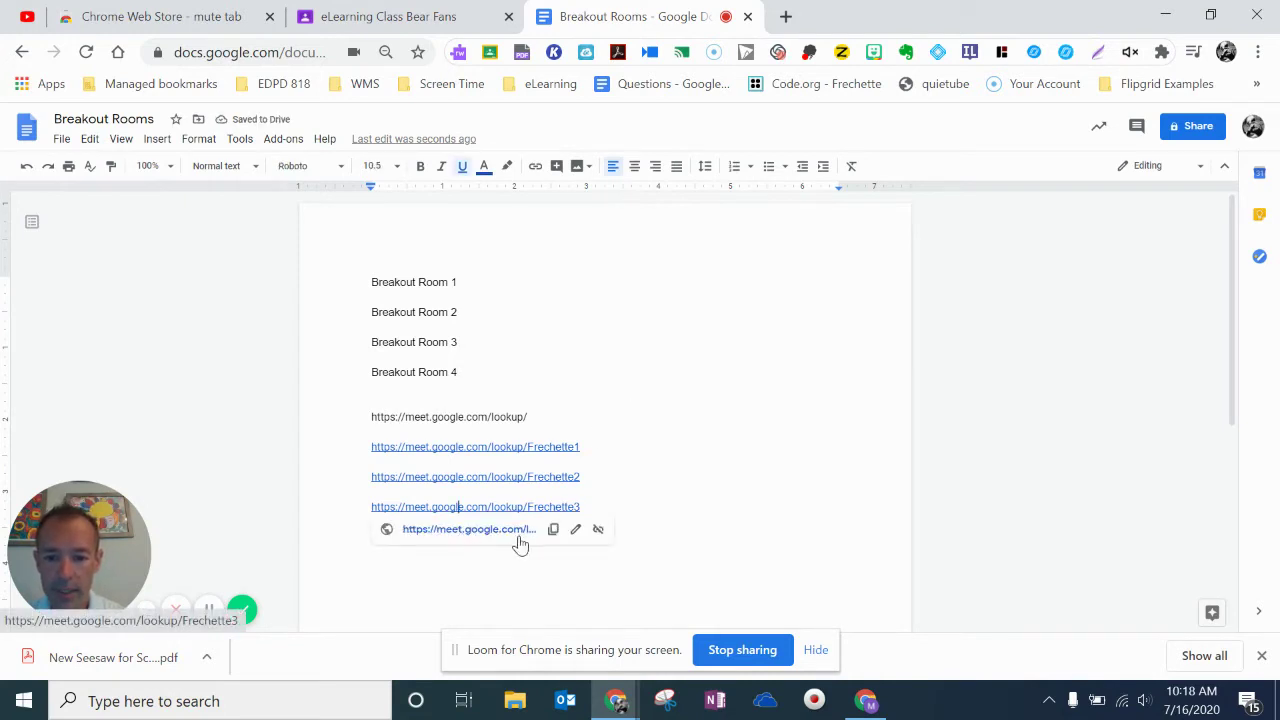
pyautogui.click(645, 493)
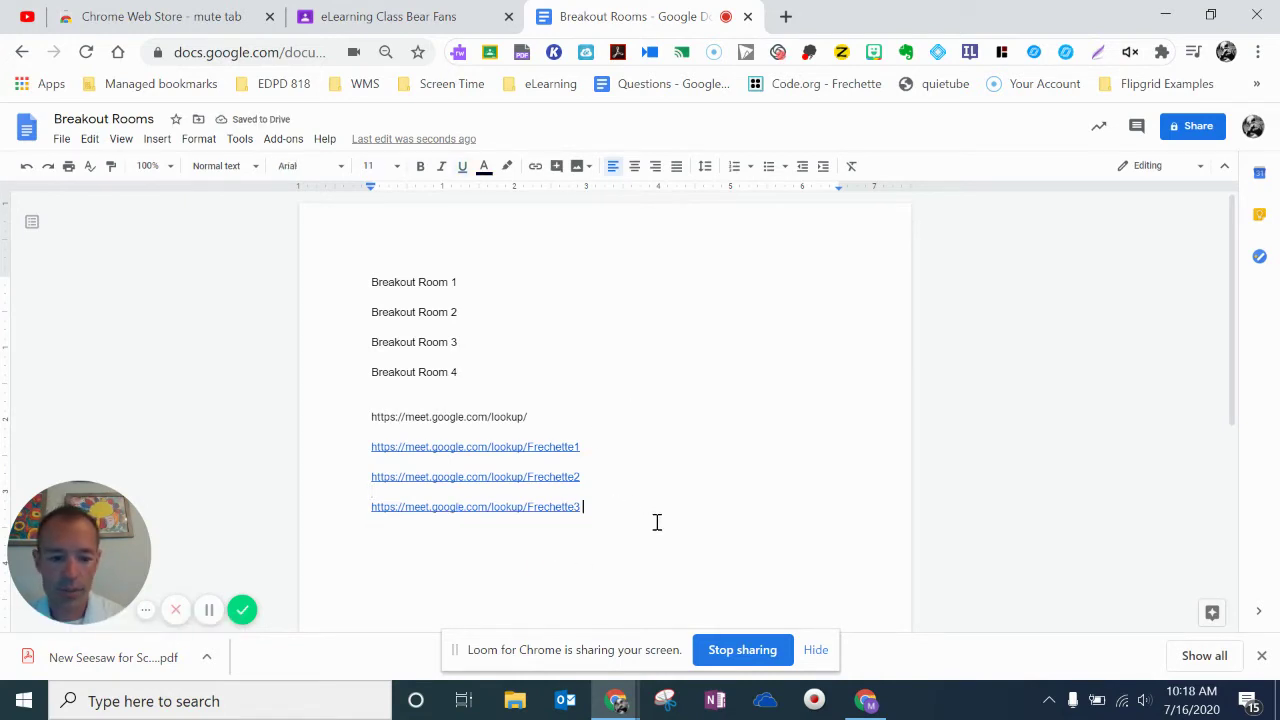
pyautogui.press('Return')
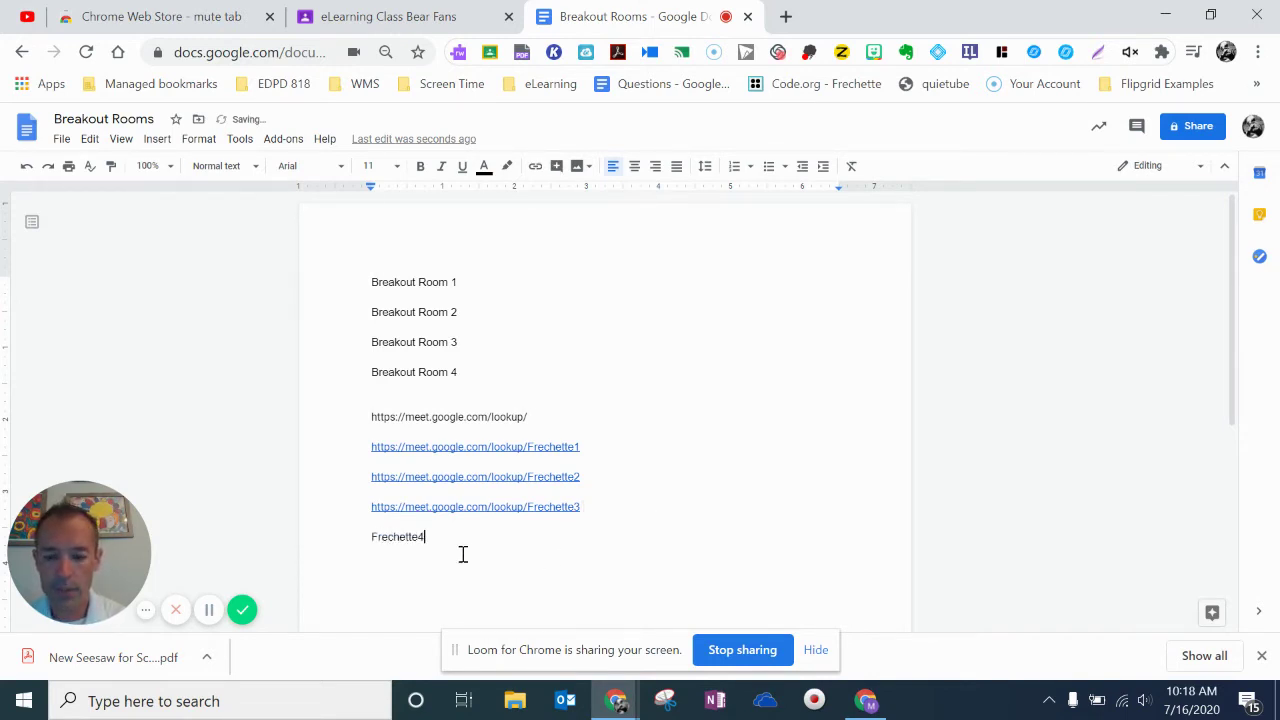
pyautogui.moveTo(527, 415); pyautogui.dragTo(371, 415)
pyautogui.hotkey('ctrl', 'c')
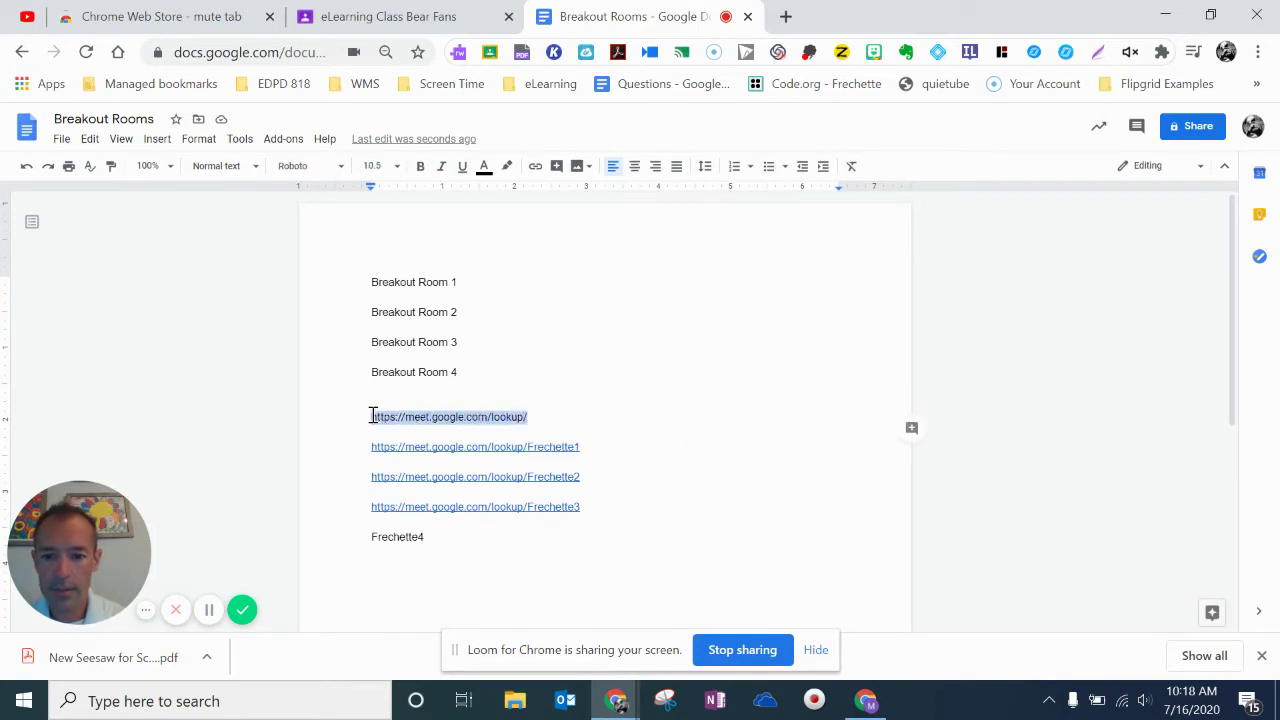
pyautogui.rightClick(400, 422)
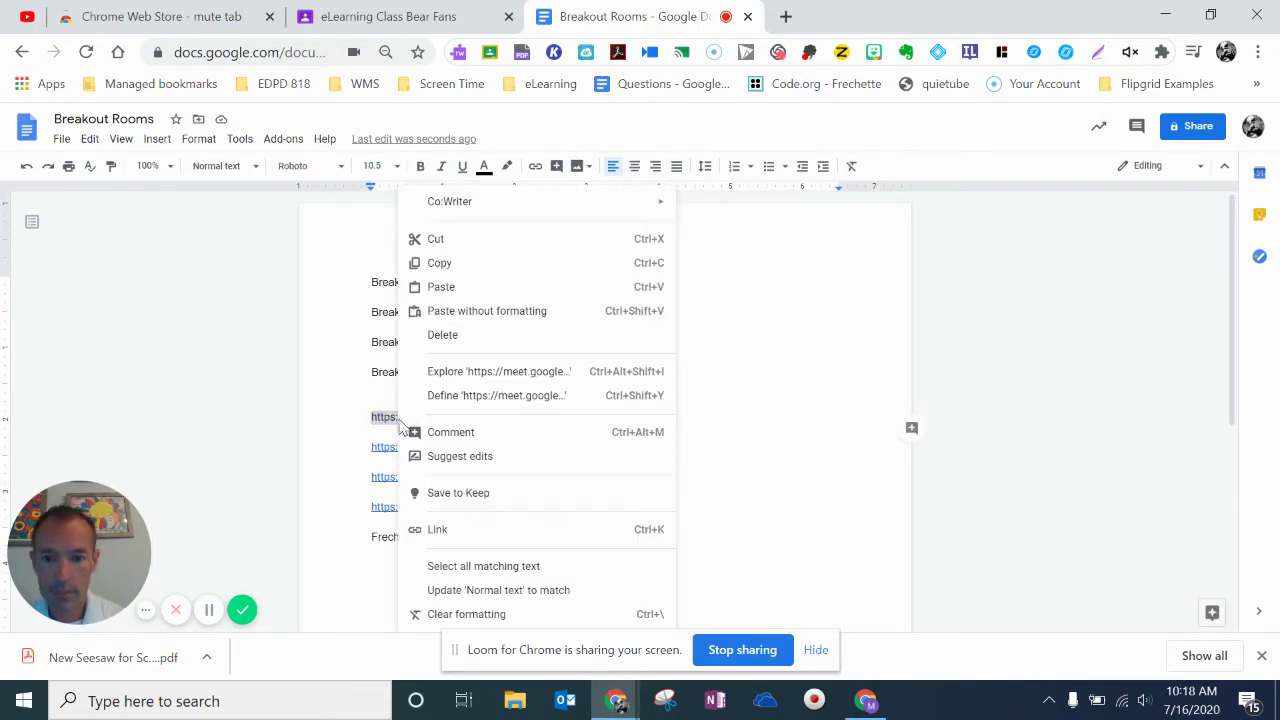
pyautogui.click(475, 266)
pyautogui.click(371, 531)
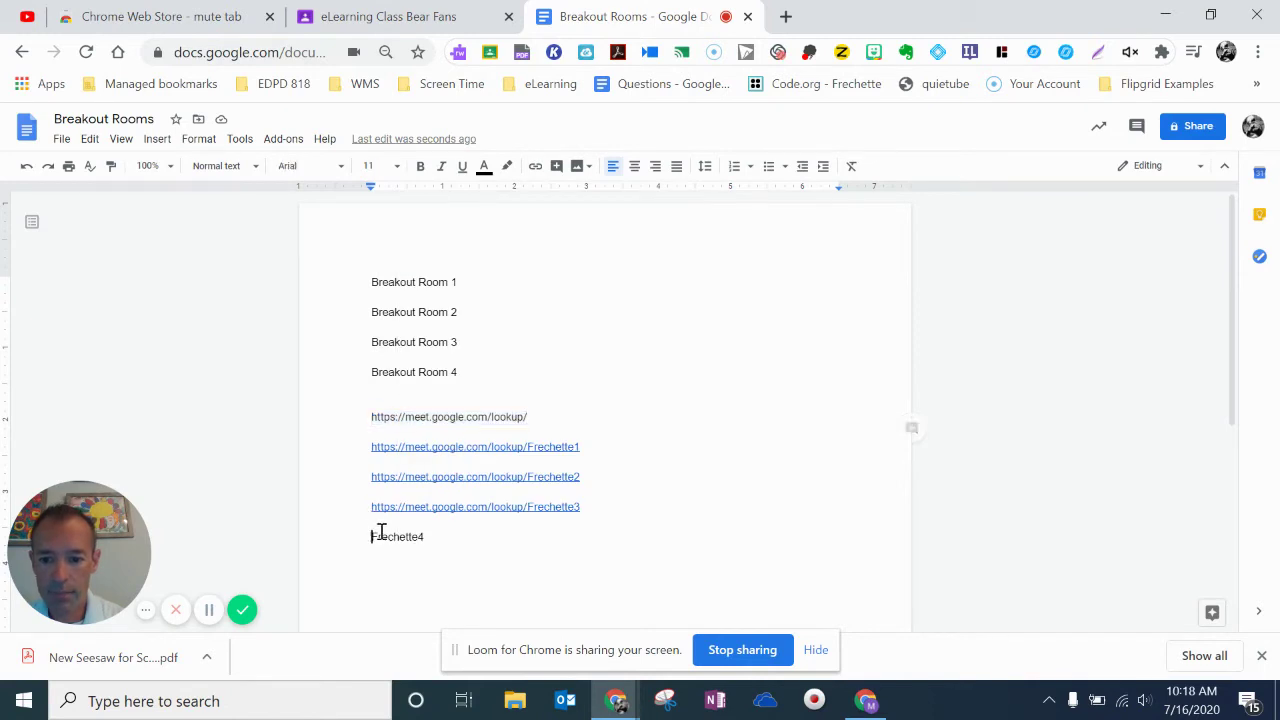
pyautogui.hotkey('ctrl', 'v')
pyautogui.click(581, 537)
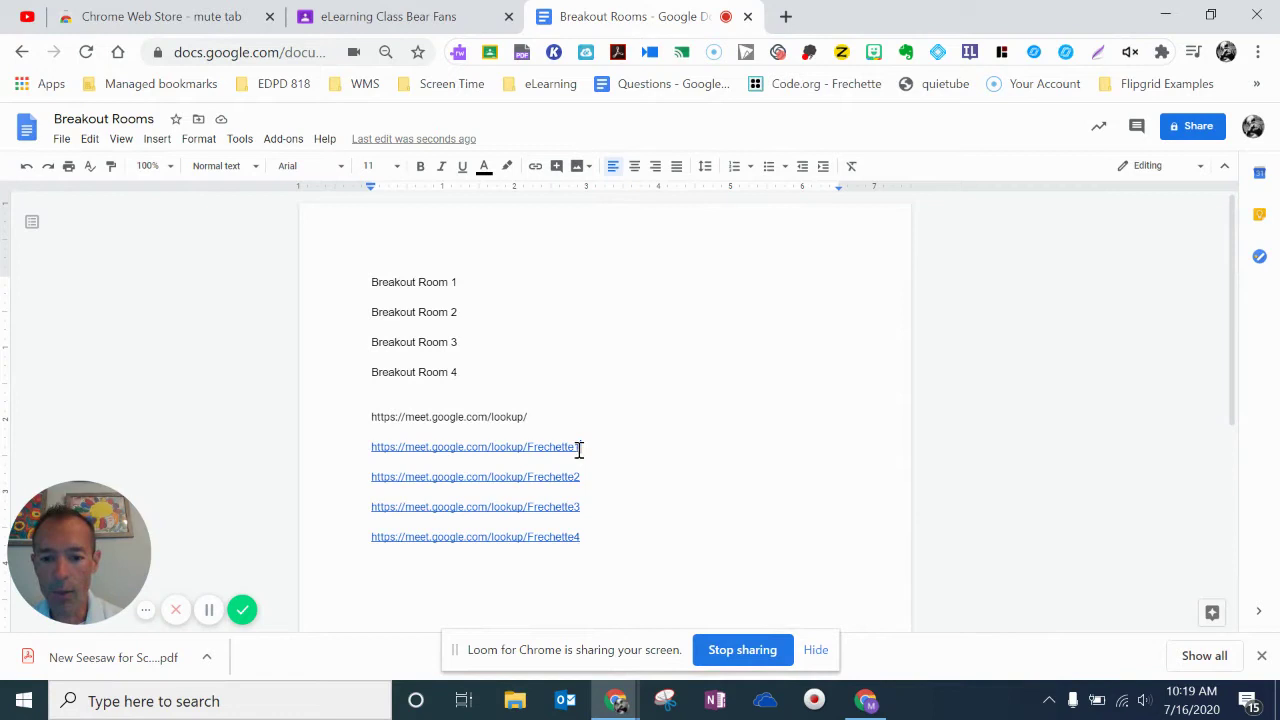
# Hyperlink 'Breakout Room 1' to the first room's Meet lookup URL.
pyautogui.moveTo(579, 450); pyautogui.dragTo(384, 449)
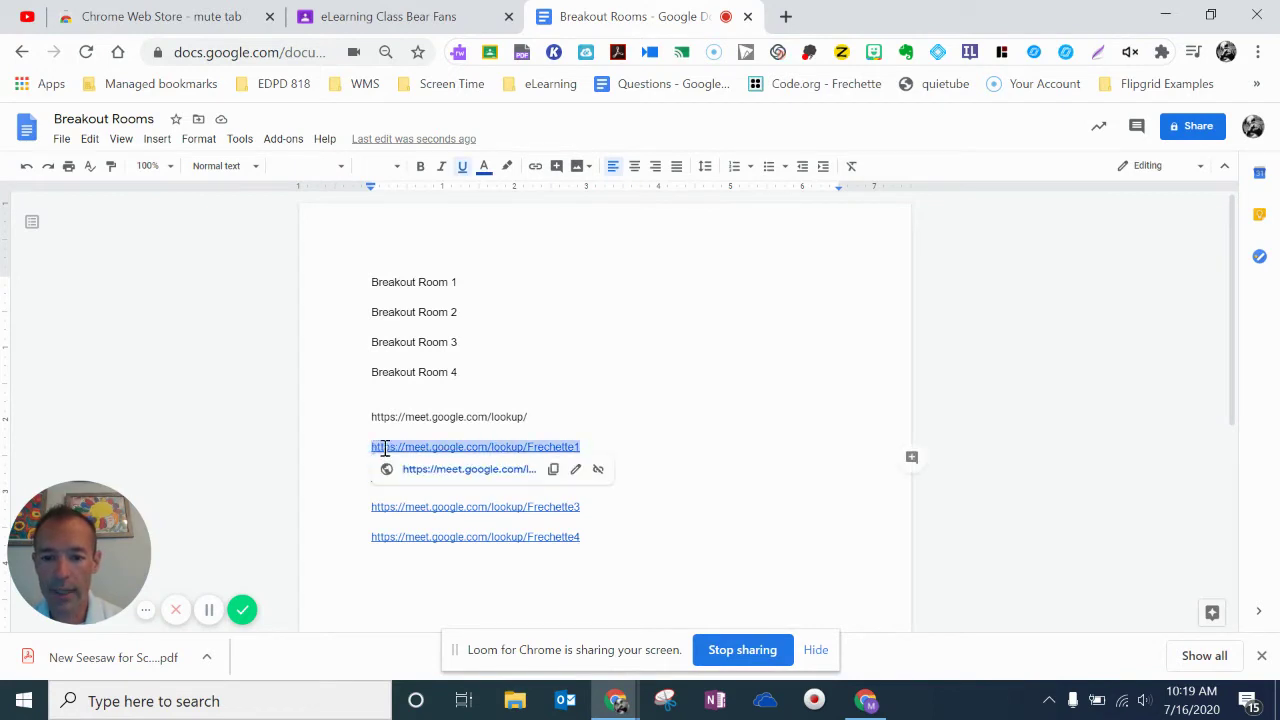
pyautogui.rightClick(405, 447)
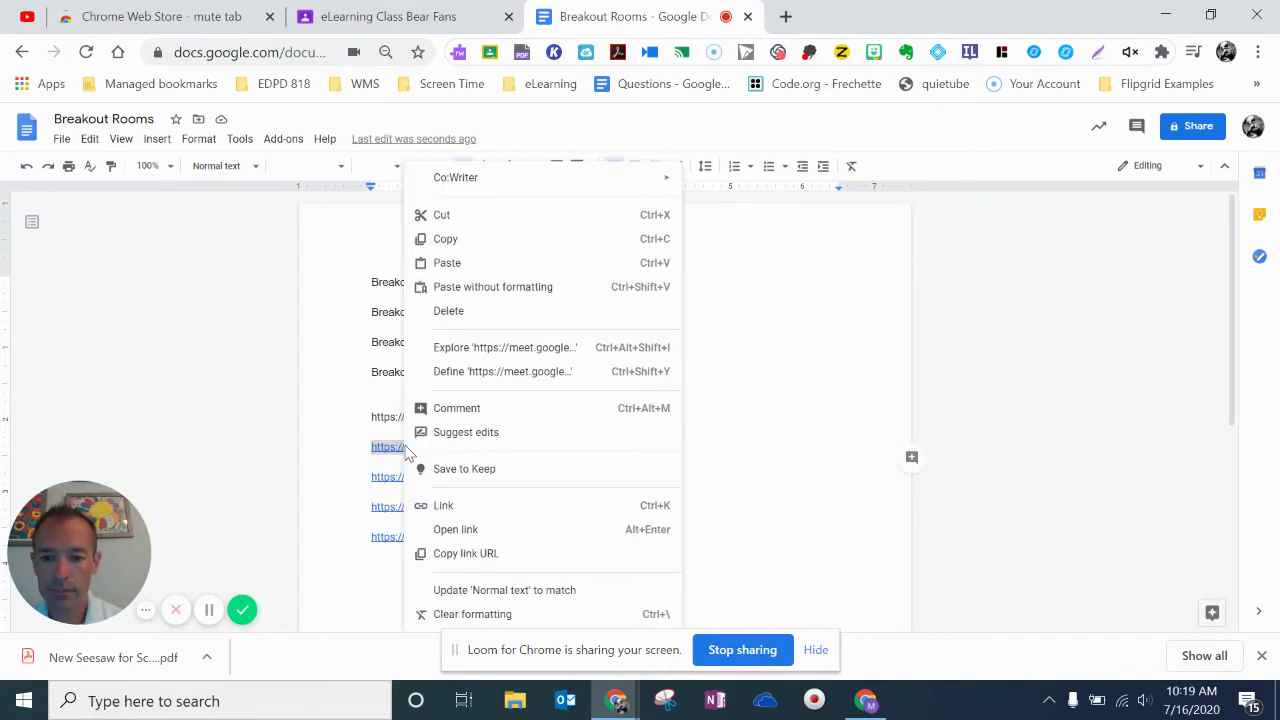
pyautogui.click(478, 240)
pyautogui.moveTo(463, 283); pyautogui.dragTo(370, 282)
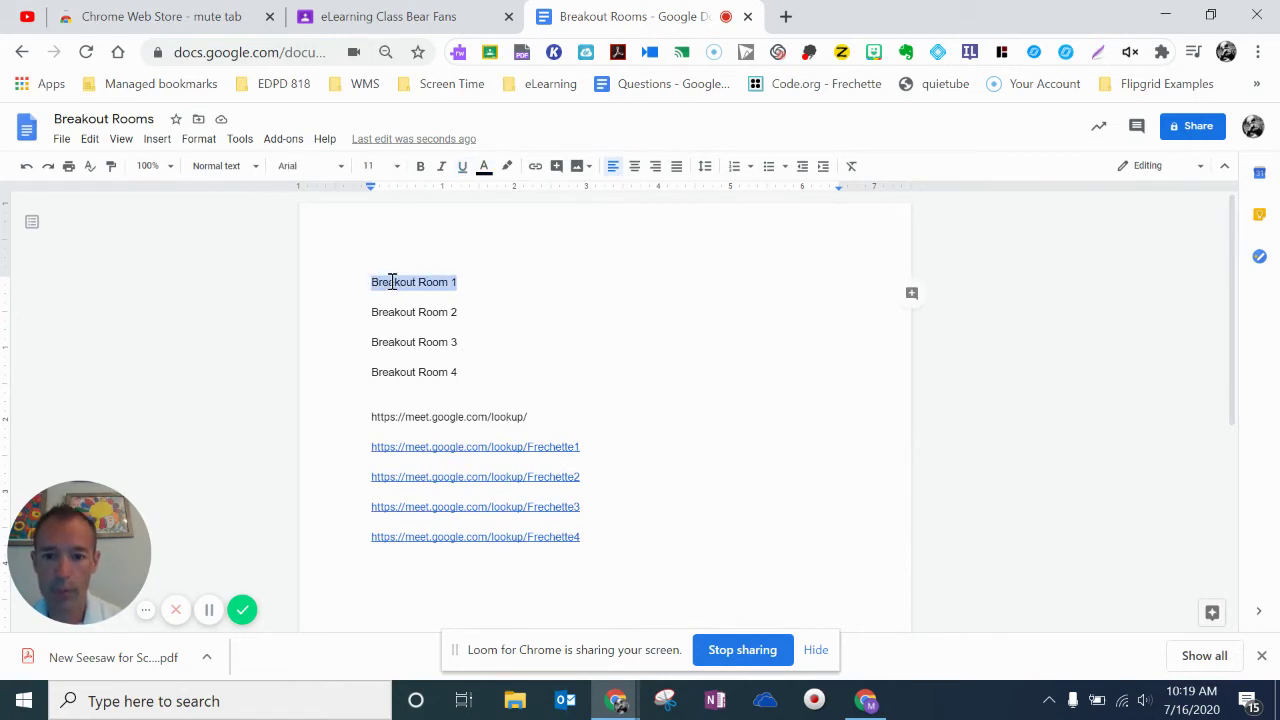
pyautogui.rightClick(392, 287)
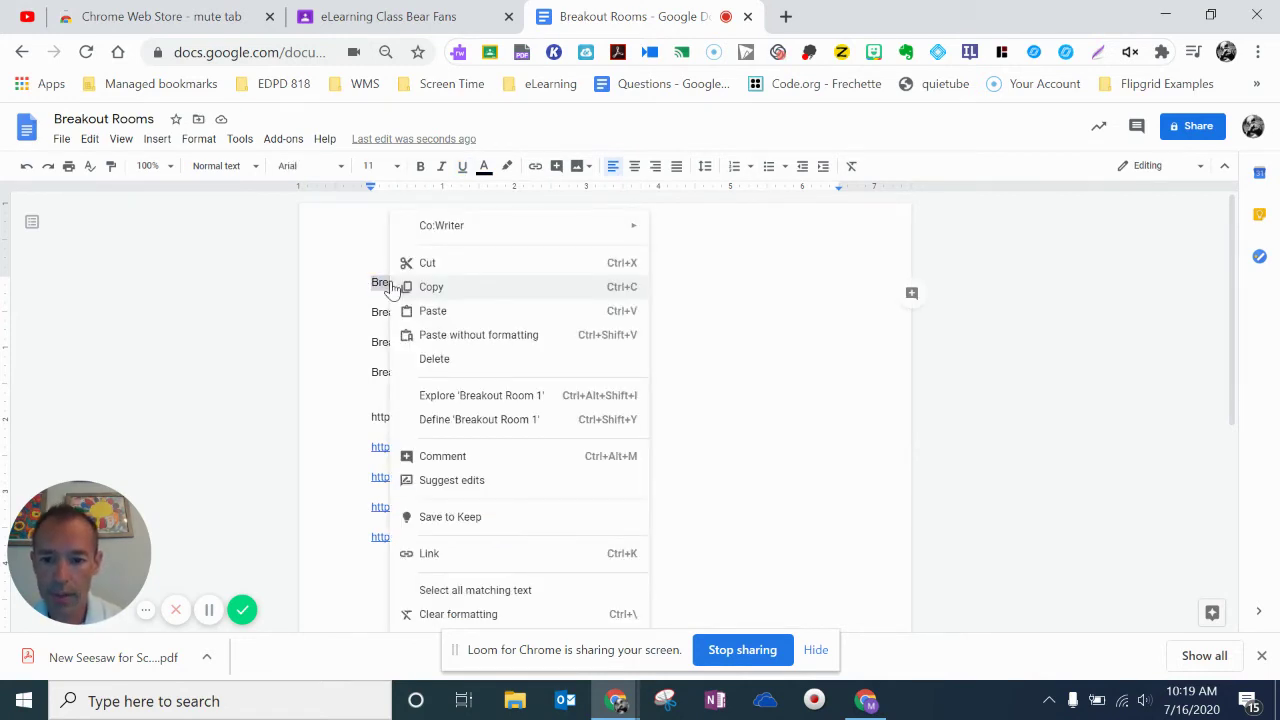
pyautogui.click(414, 553)
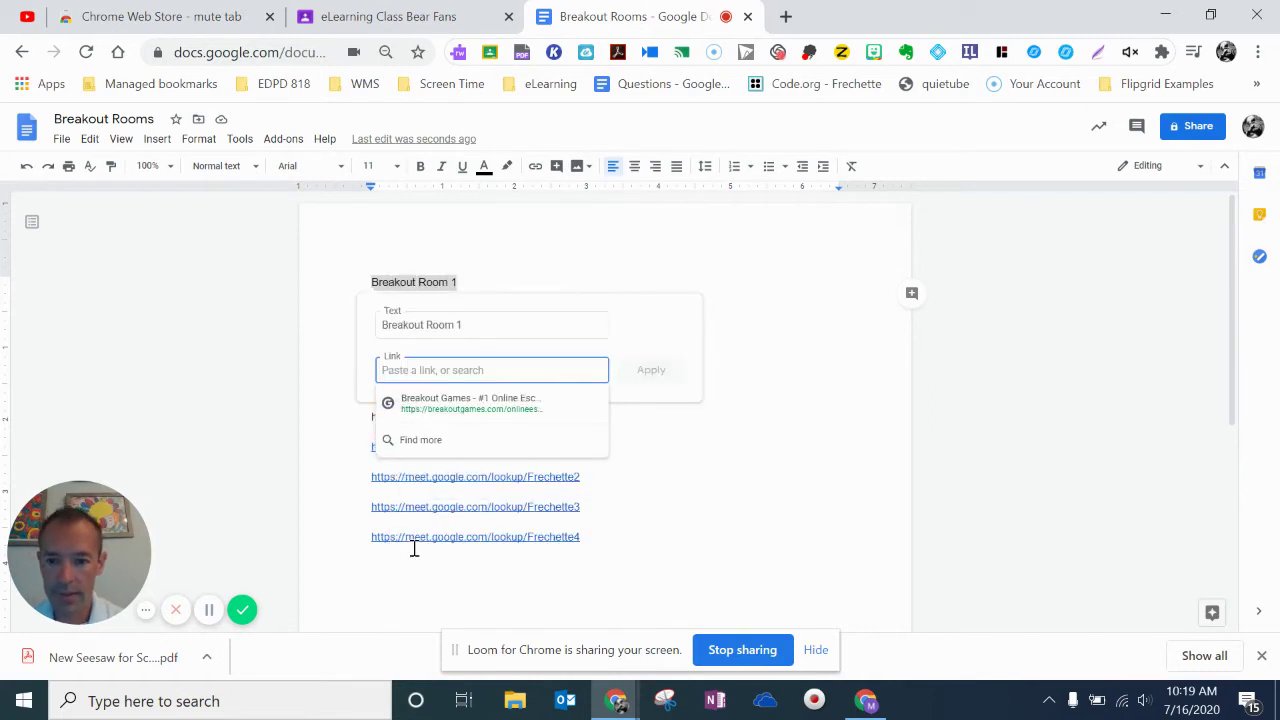
pyautogui.hotkey('ctrl', 'v')
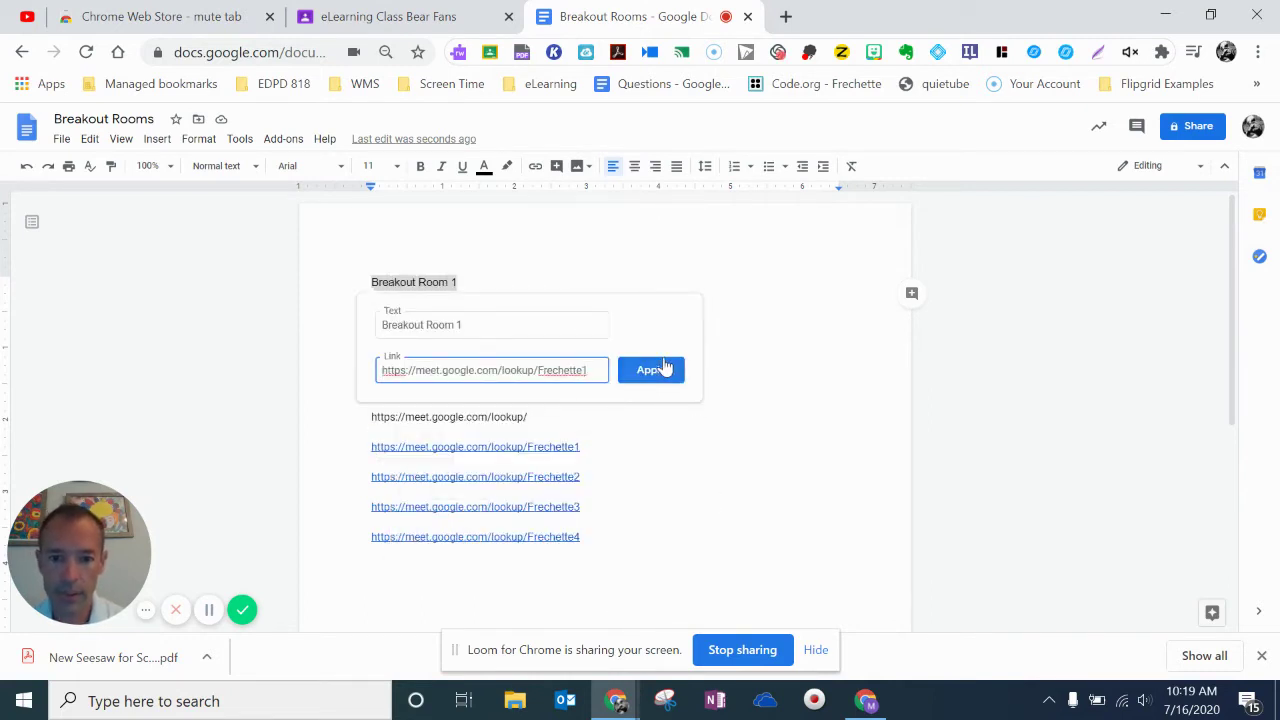
pyautogui.click(651, 369)
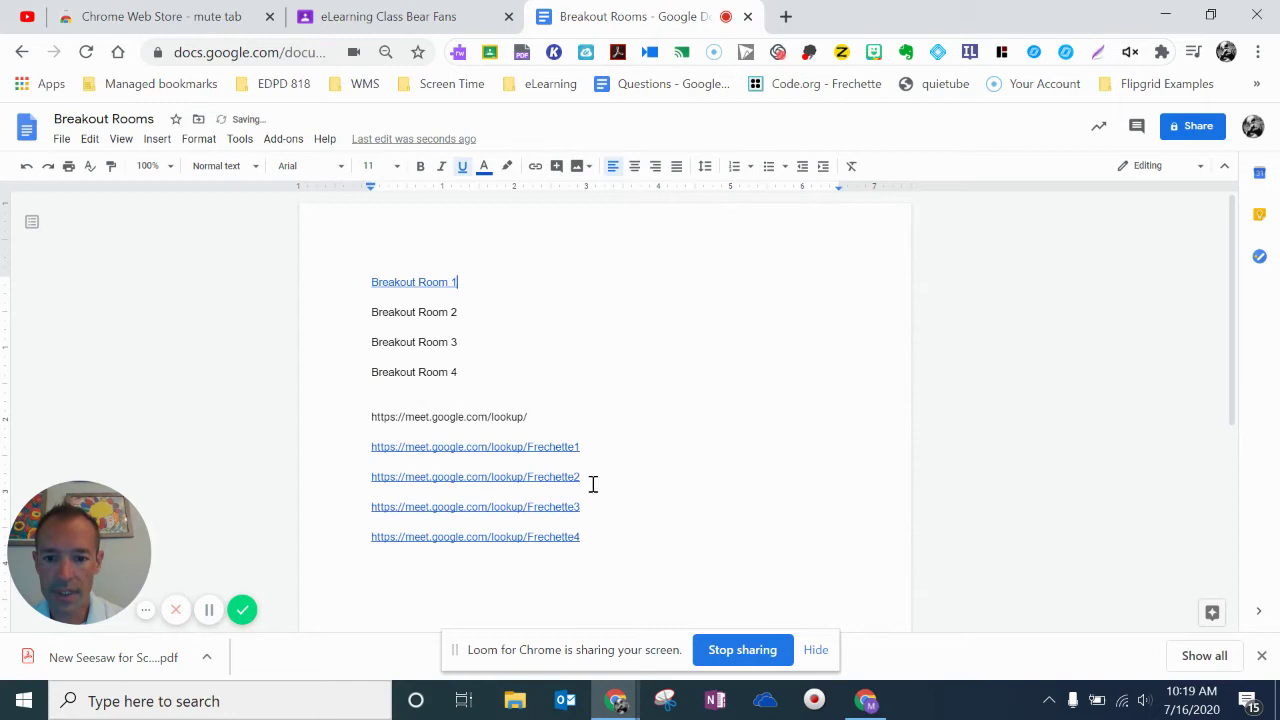
# Hyperlink 'Breakout Room 2' to the second room's Meet lookup URL.
pyautogui.moveTo(588, 480); pyautogui.dragTo(365, 480)
pyautogui.rightClick(393, 476)
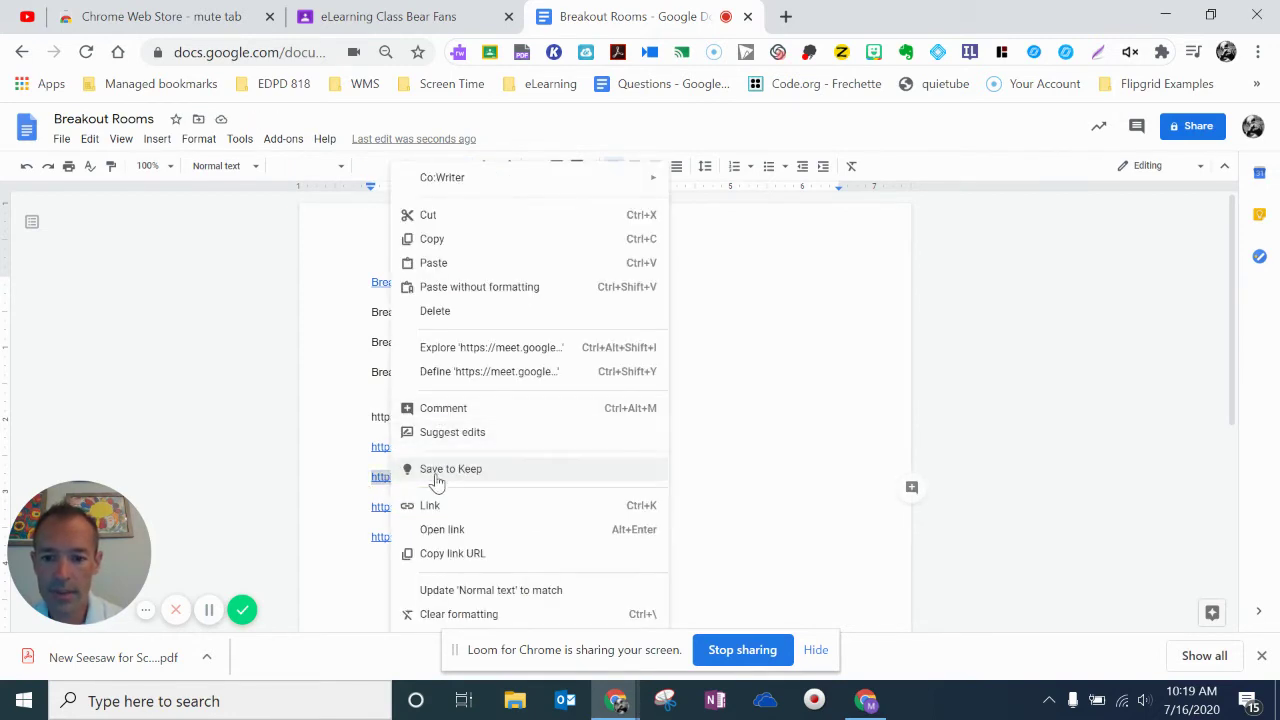
pyautogui.click(445, 555)
pyautogui.moveTo(459, 313); pyautogui.dragTo(367, 313)
pyautogui.hotkey('ctrl', 'v')
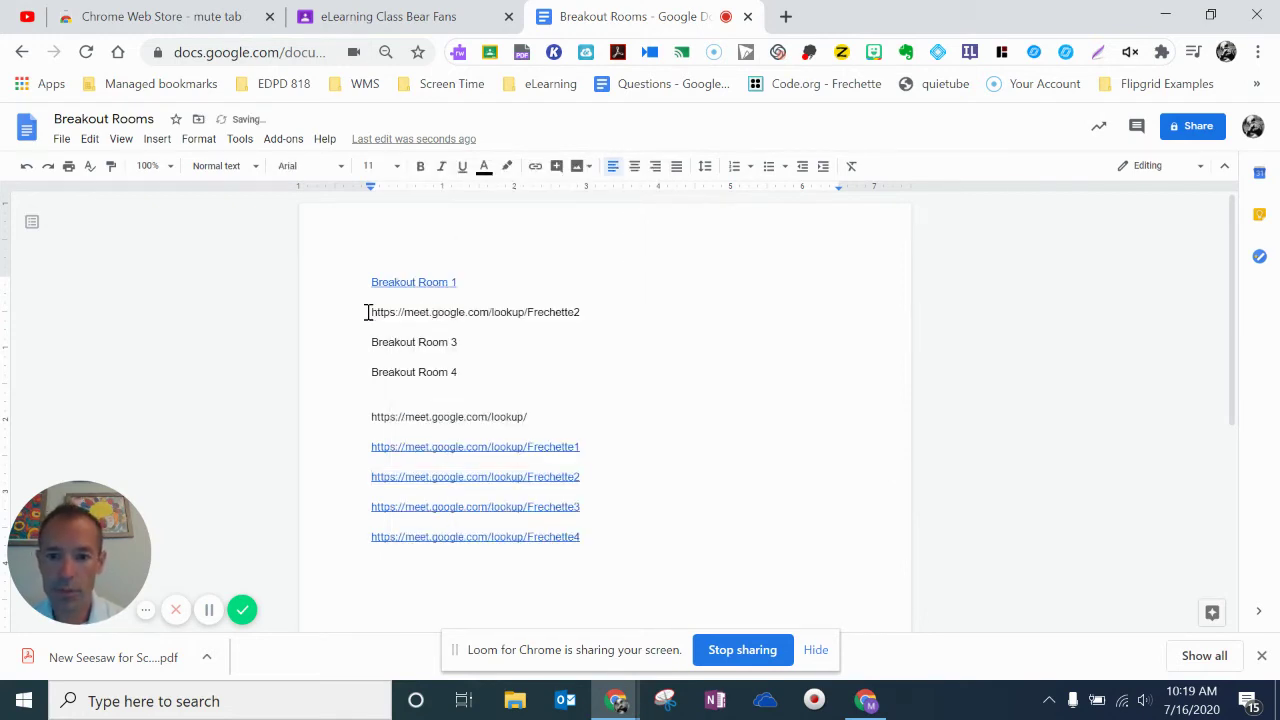
pyautogui.click(26, 165)
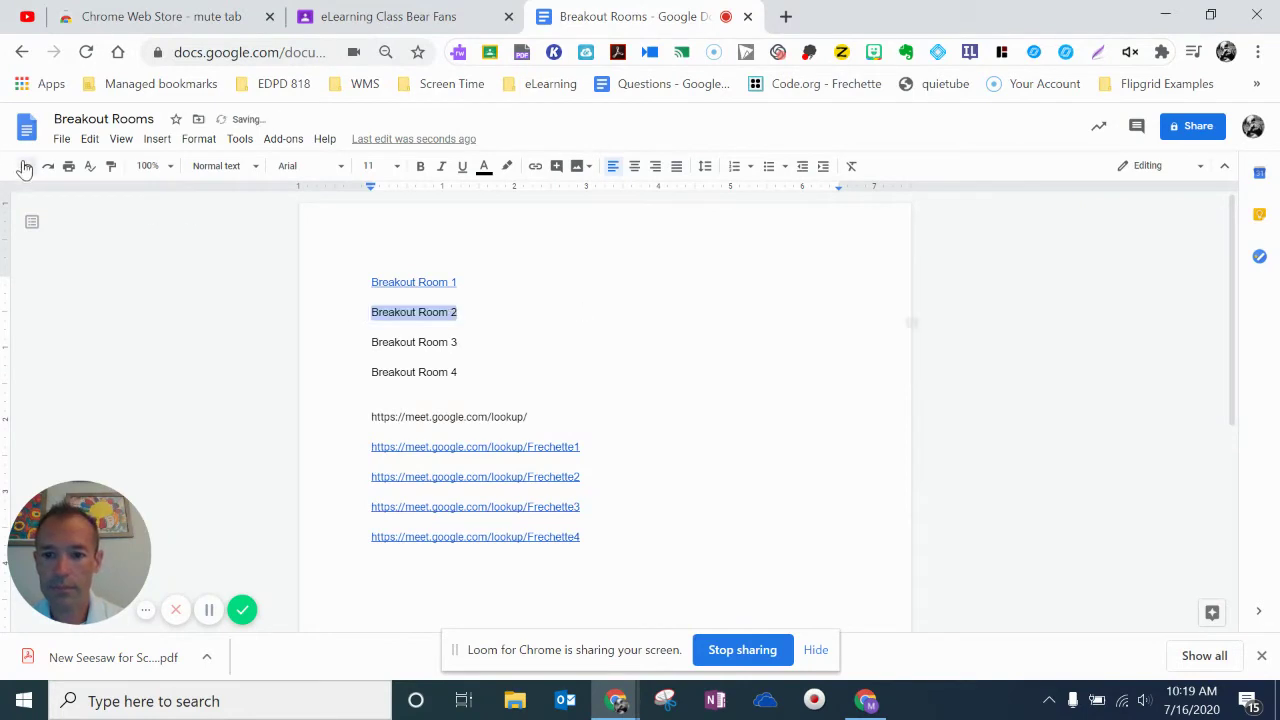
pyautogui.rightClick(403, 312)
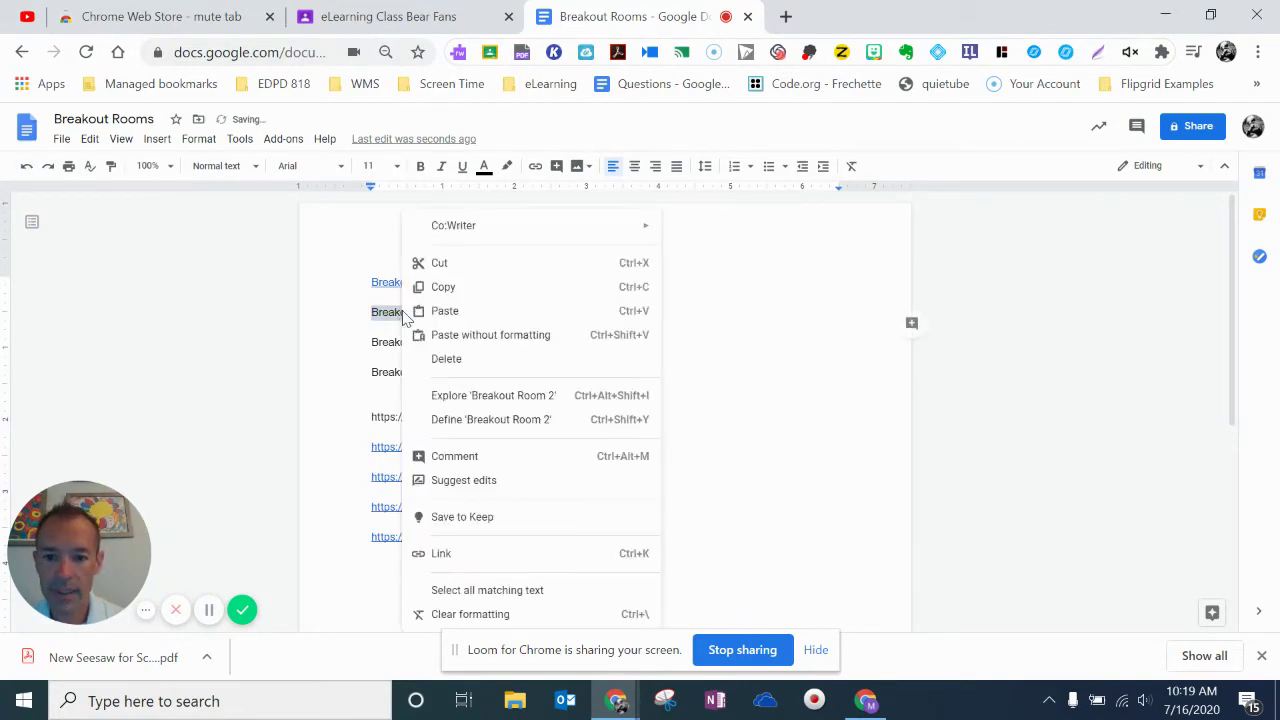
pyautogui.click(440, 556)
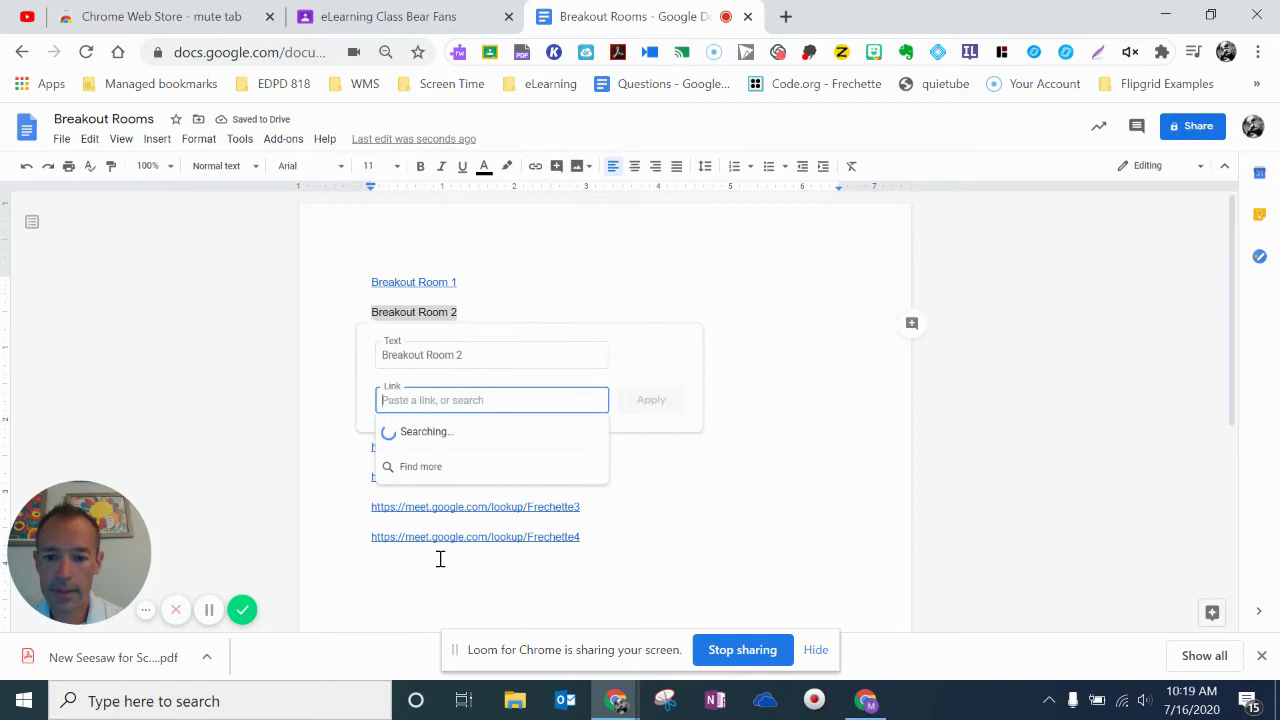
pyautogui.hotkey('ctrl', 'v')
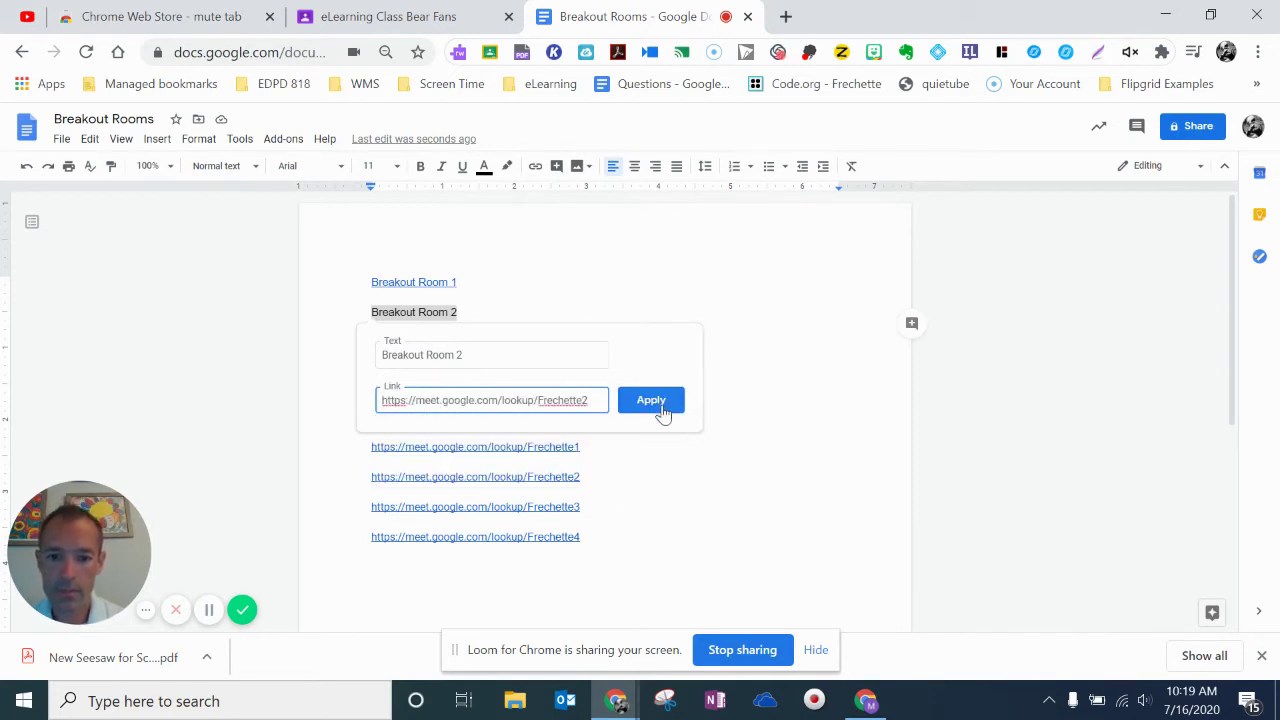
pyautogui.click(658, 404)
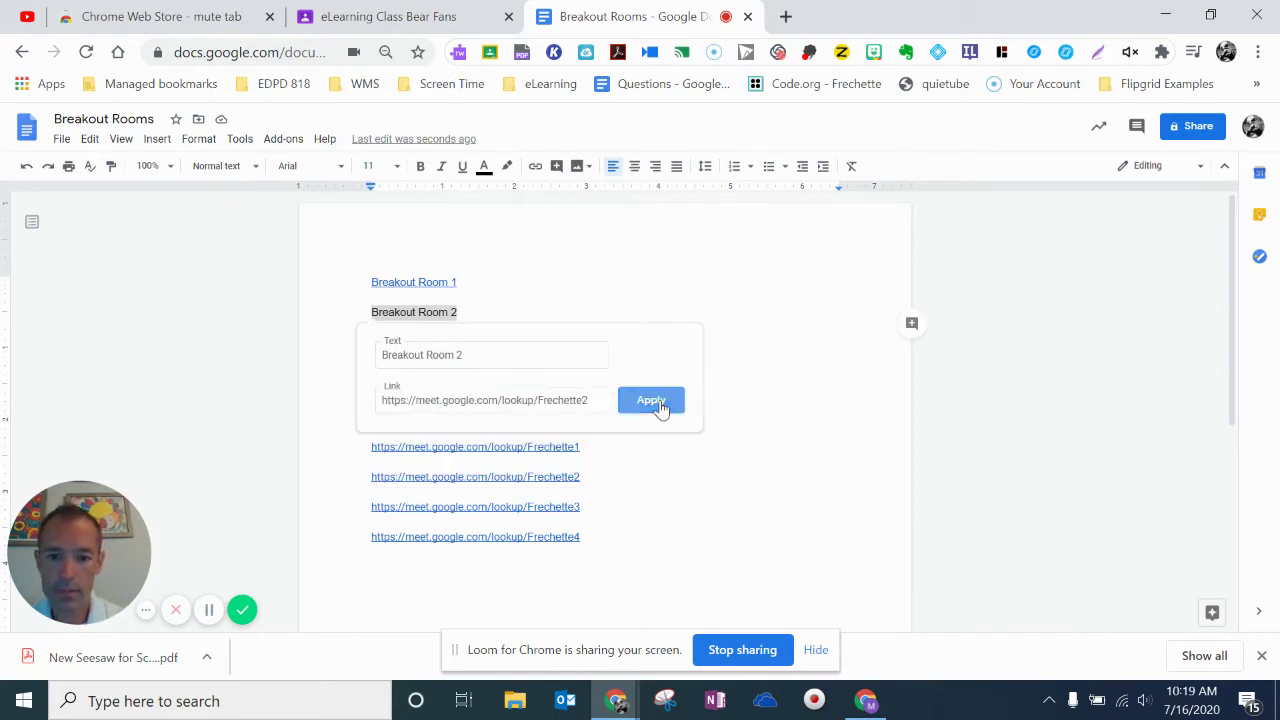
# Hyperlink 'Breakout Room 3' to the third room's Meet lookup URL.
pyautogui.rightClick(560, 507)
pyautogui.click(619, 537)
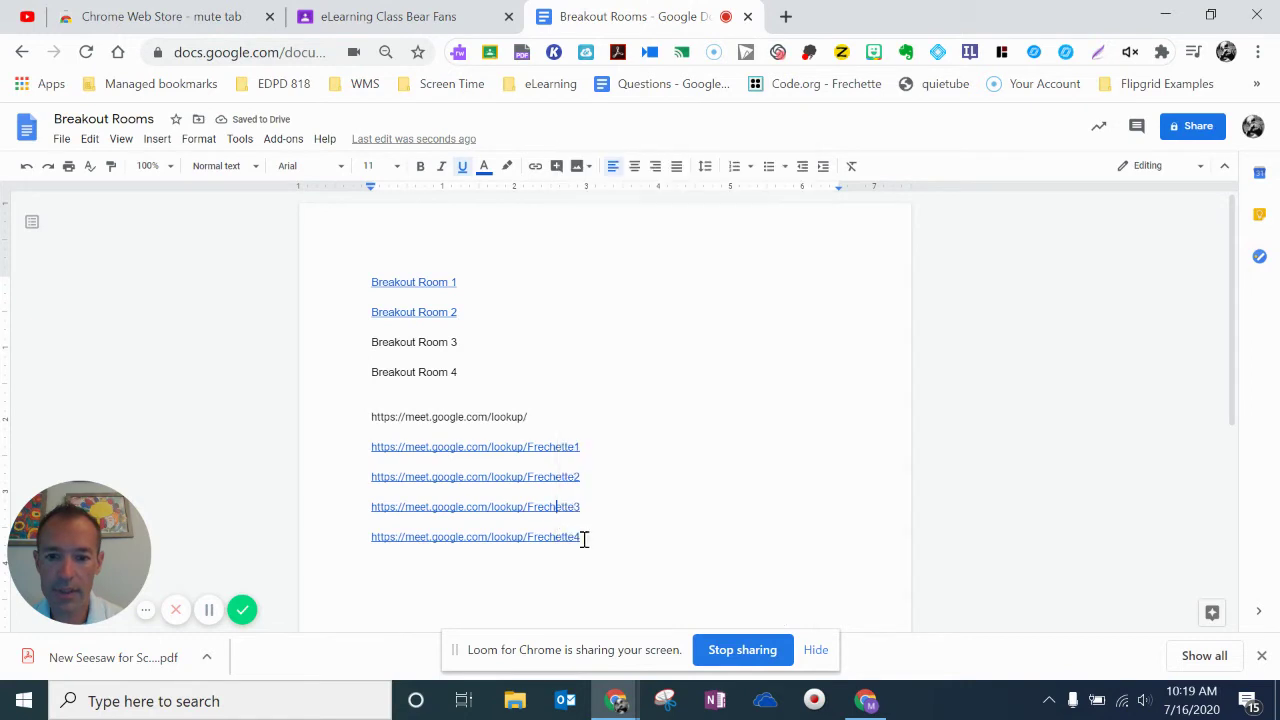
pyautogui.moveTo(455, 343); pyautogui.dragTo(363, 342)
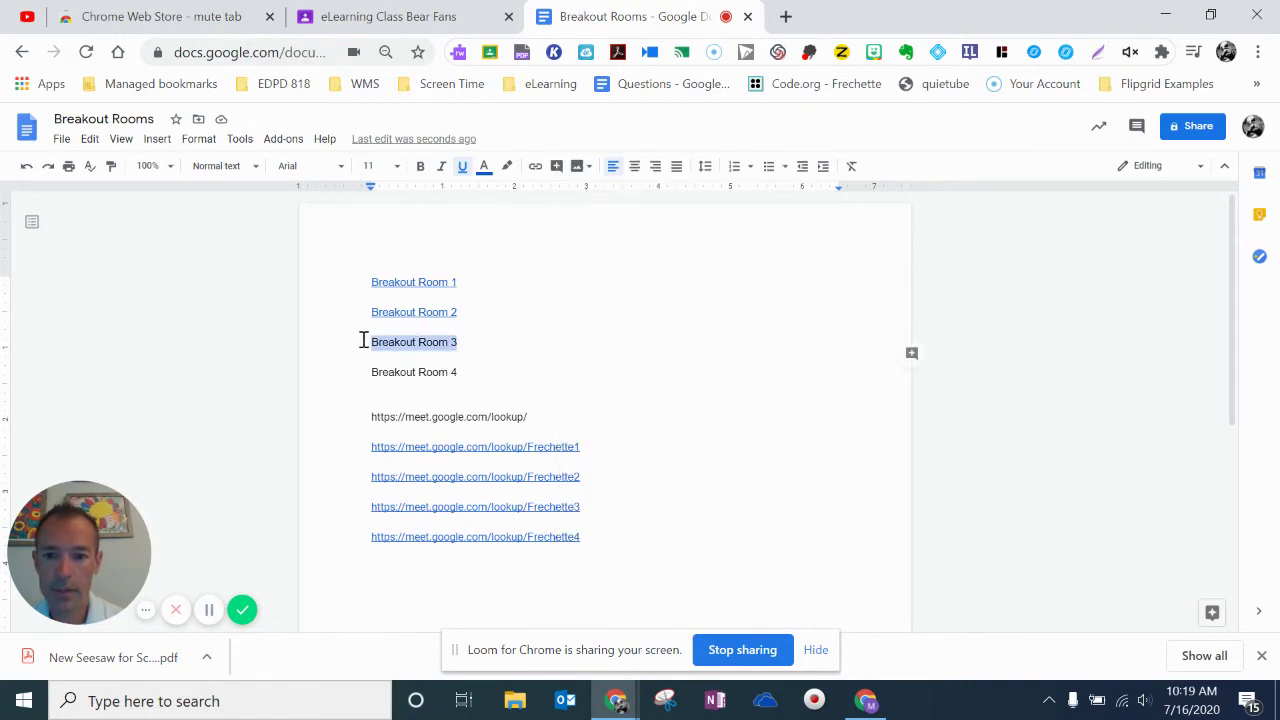
pyautogui.rightClick(382, 342)
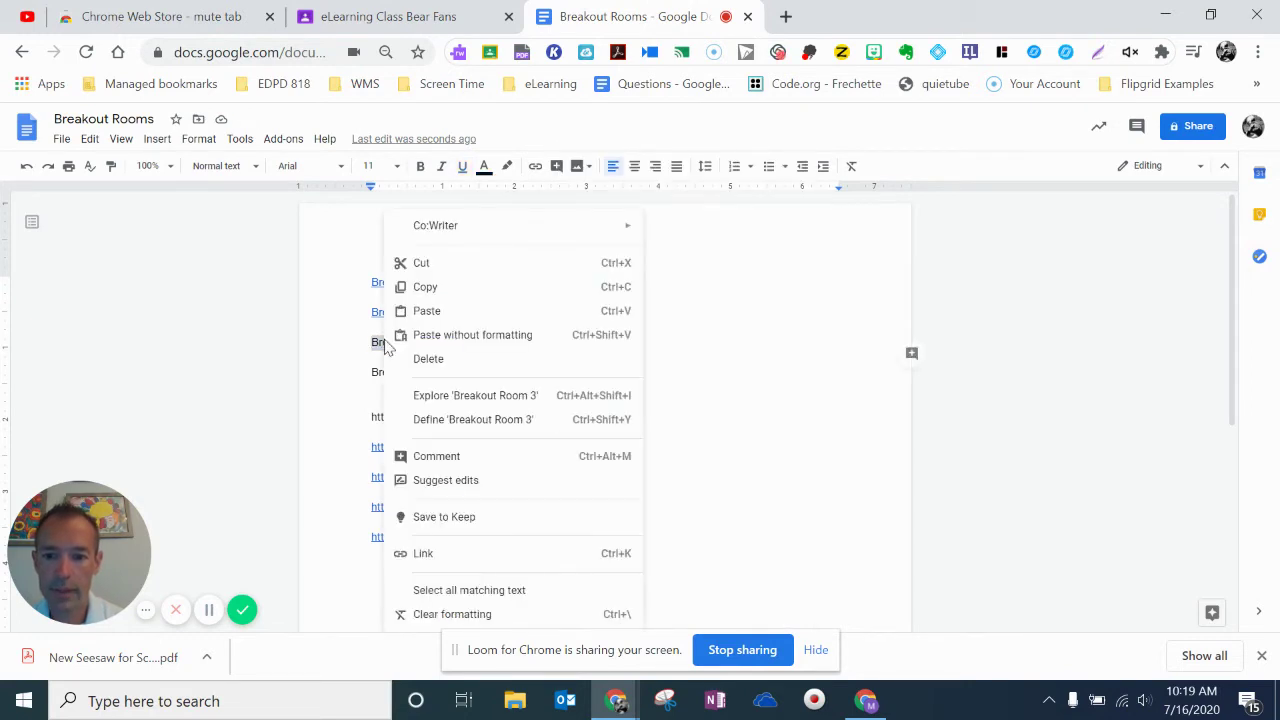
pyautogui.click(421, 552)
pyautogui.hotkey('ctrl', 'v')
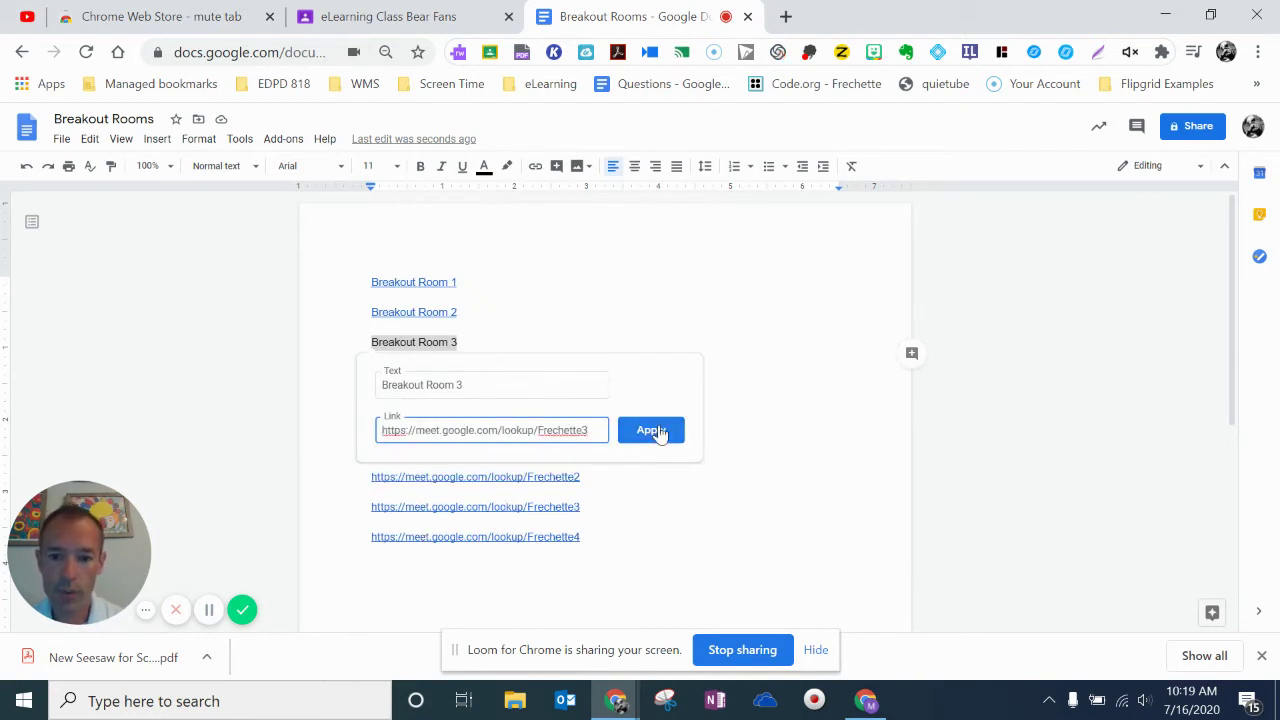
pyautogui.click(657, 431)
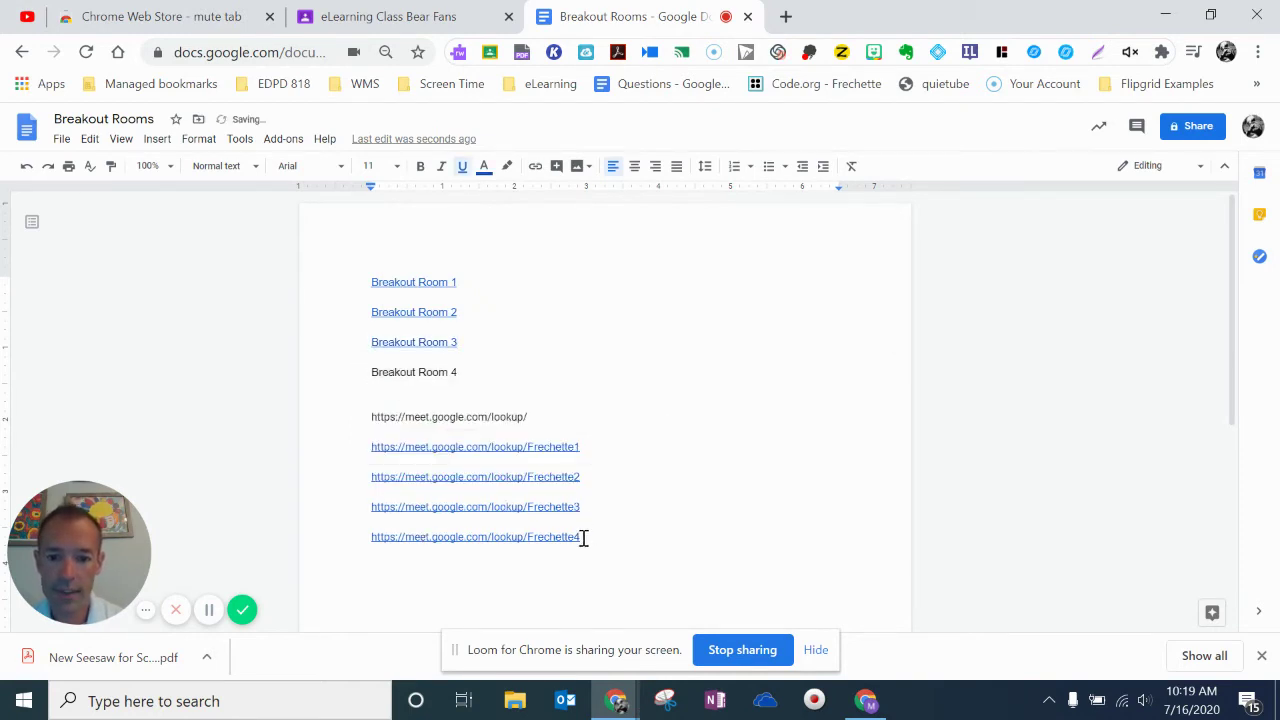
# Hyperlink 'Breakout Room 4' to the fourth room's Meet lookup URL.
pyautogui.moveTo(581, 538); pyautogui.dragTo(375, 541)
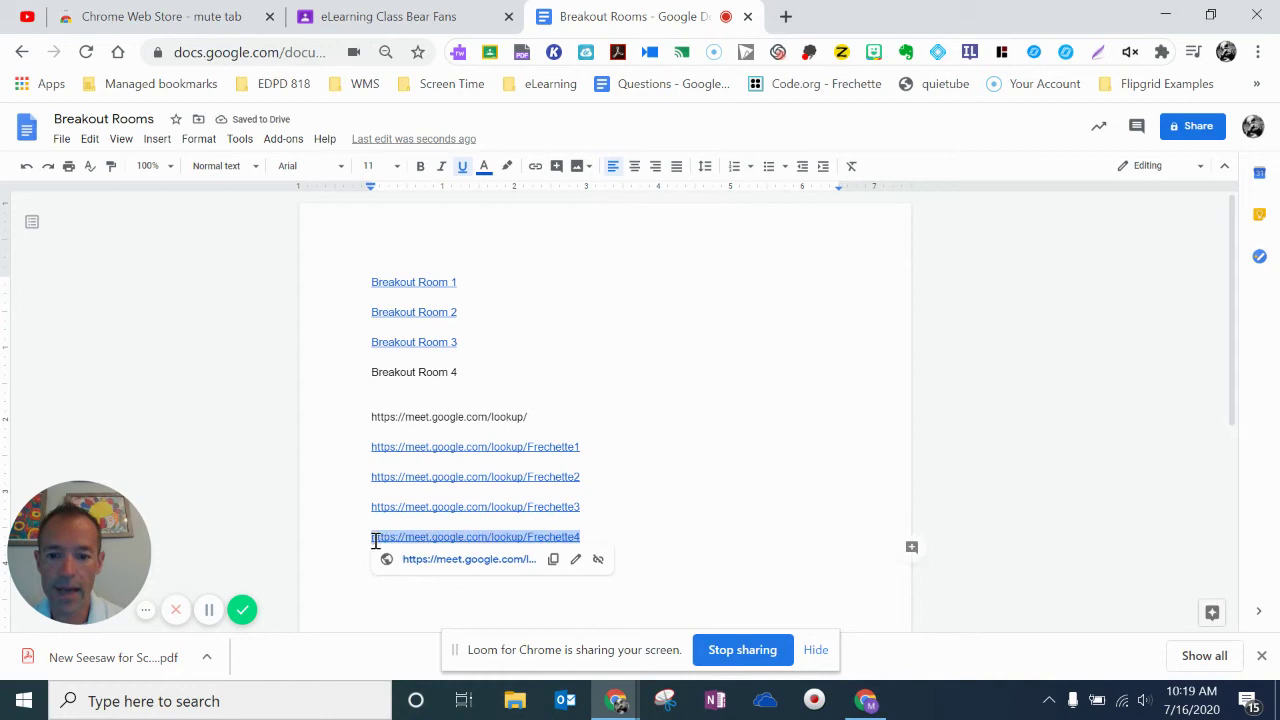
pyautogui.rightClick(393, 537)
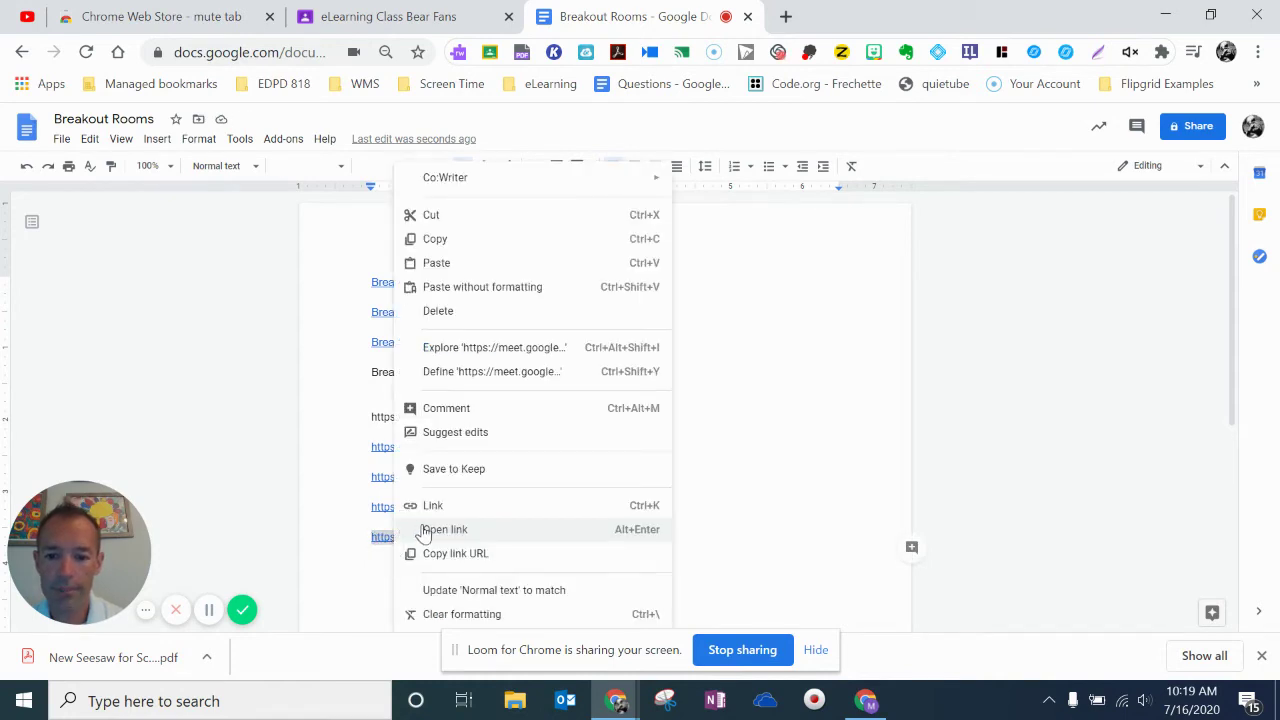
pyautogui.click(450, 553)
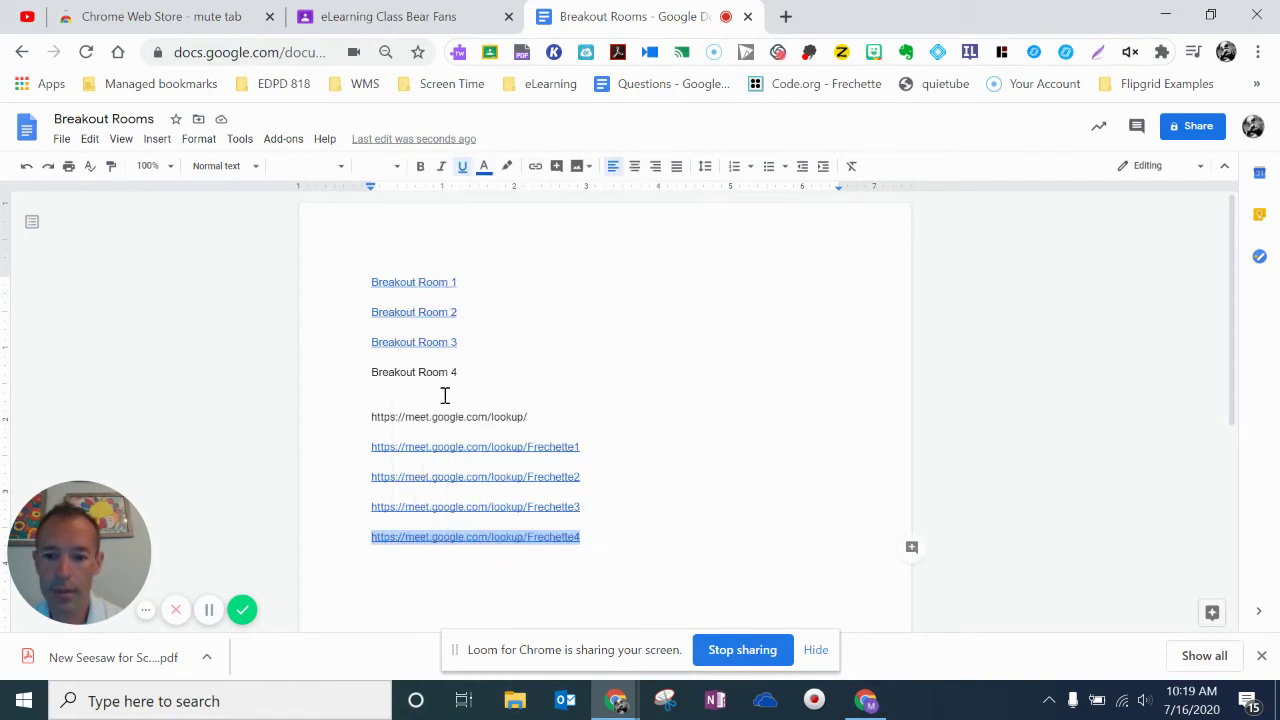
pyautogui.moveTo(457, 371); pyautogui.dragTo(369, 372)
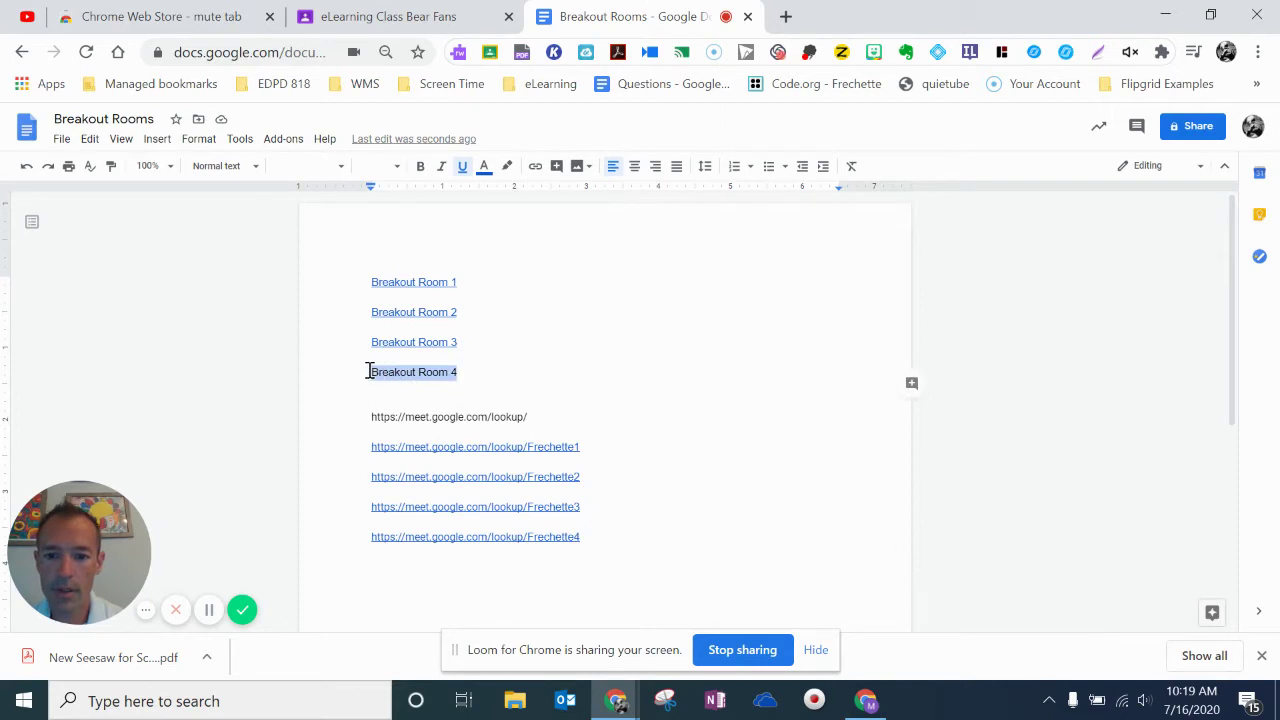
pyautogui.rightClick(404, 373)
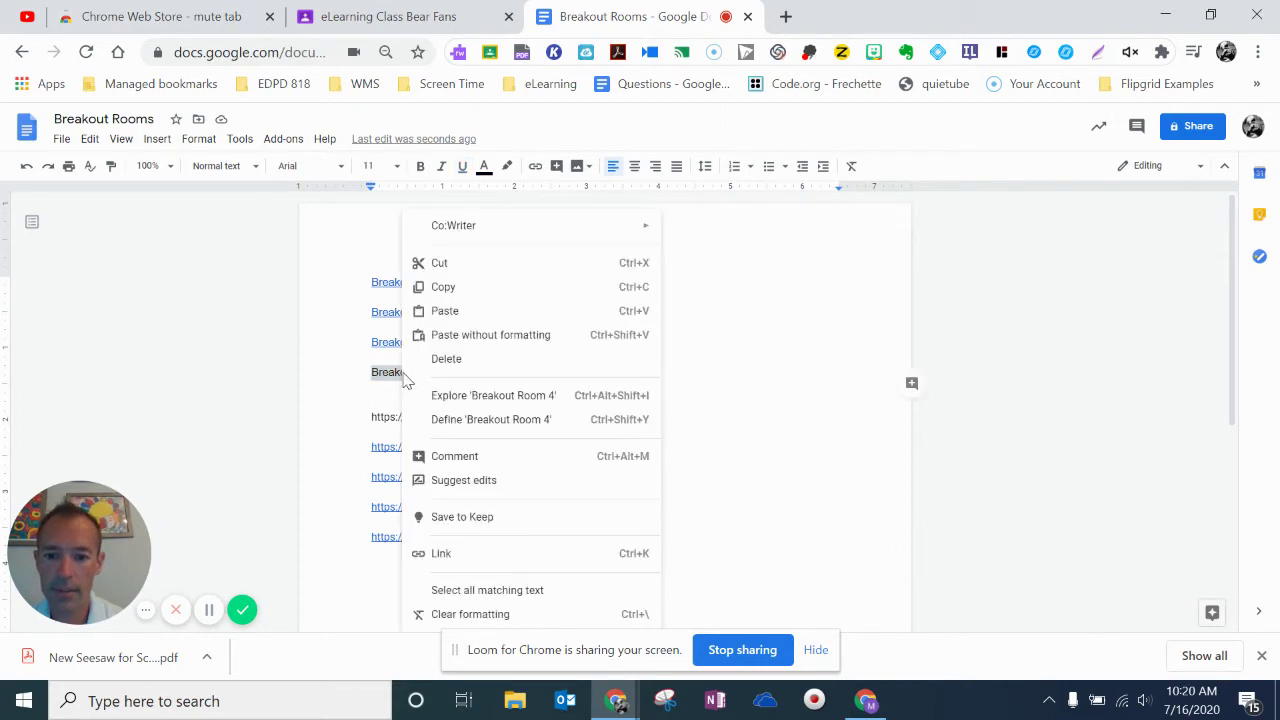
pyautogui.click(440, 553)
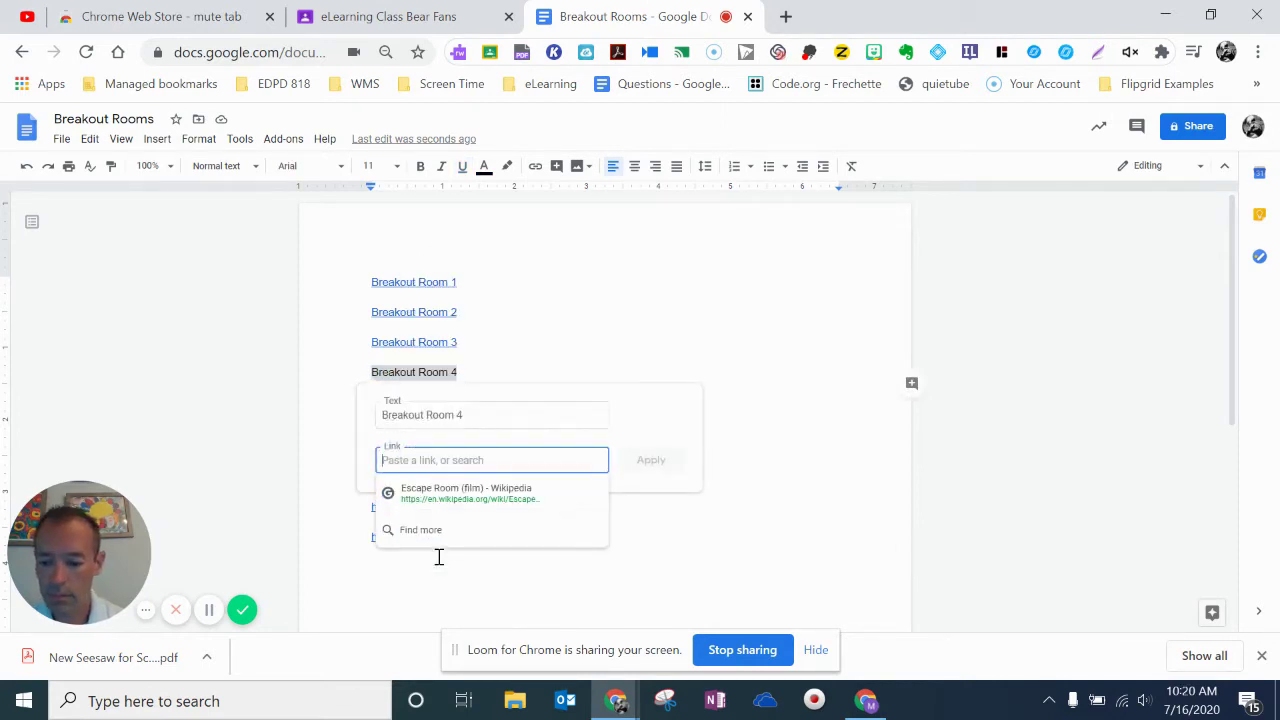
pyautogui.hotkey('ctrl', 'v')
pyautogui.click(665, 460)
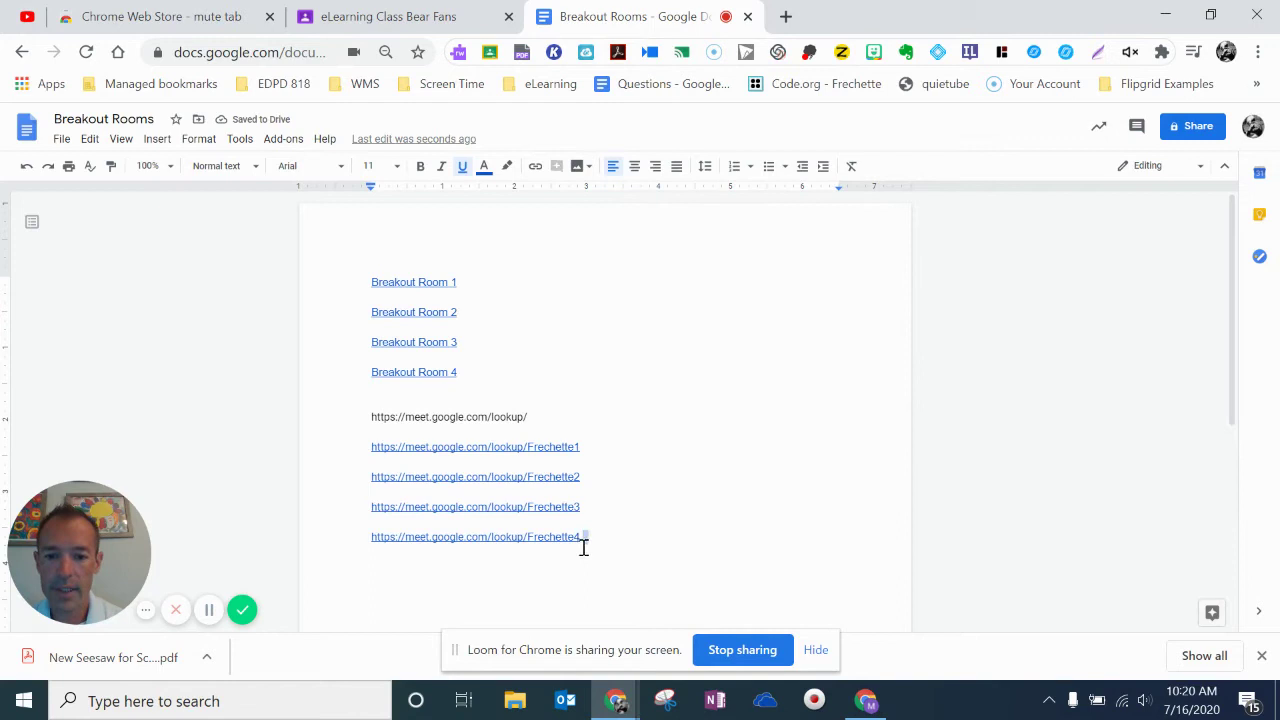
# Delete the Meet lookup URL lines, then switch to the eLearning Class Classroom page.
pyautogui.moveTo(583, 543); pyautogui.dragTo(362, 418)
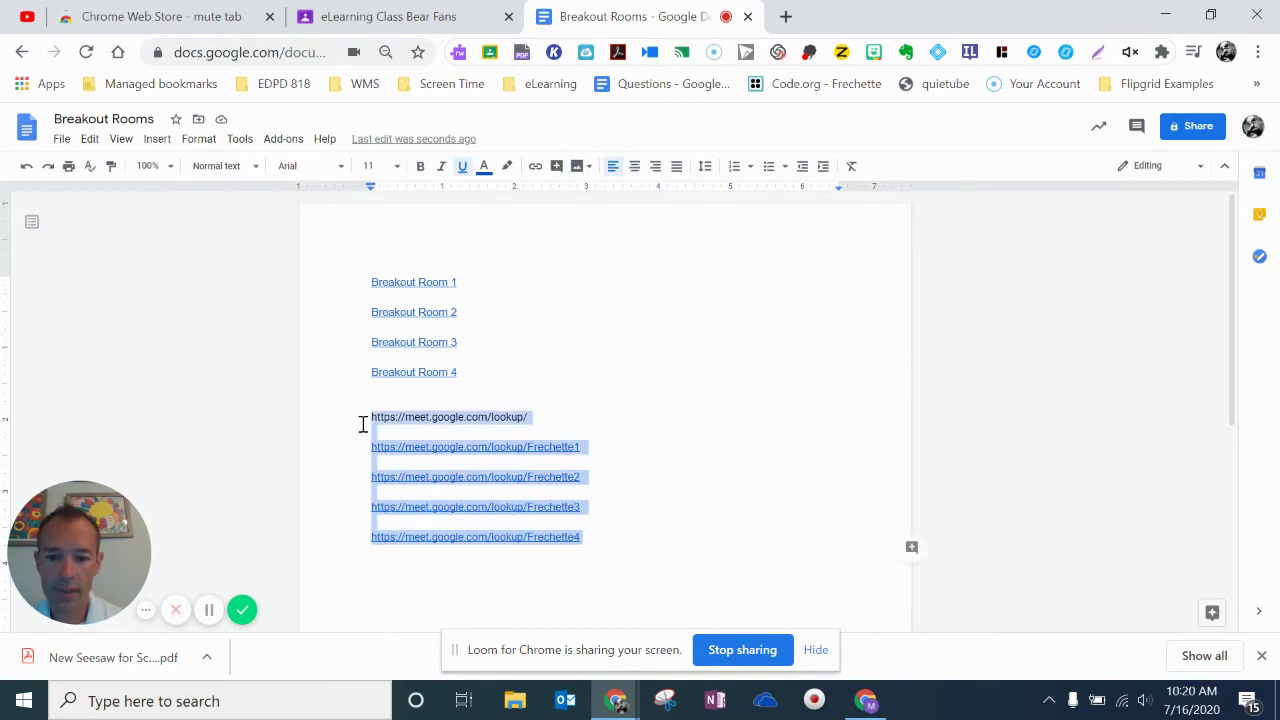
pyautogui.press('BackSpace')
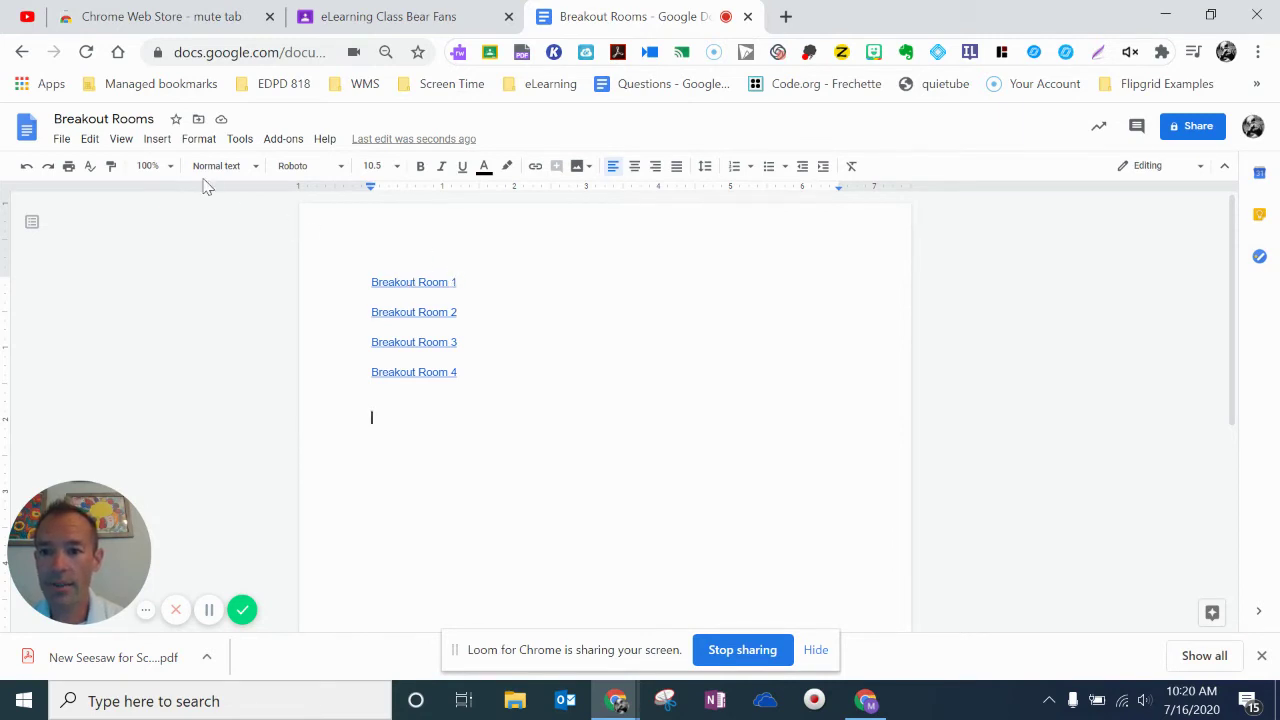
pyautogui.click(430, 20)
# Draft a class post 'Here are today's breakout rooms.' with the Breakout Rooms Doc attached from Drive.
pyautogui.click(517, 458)
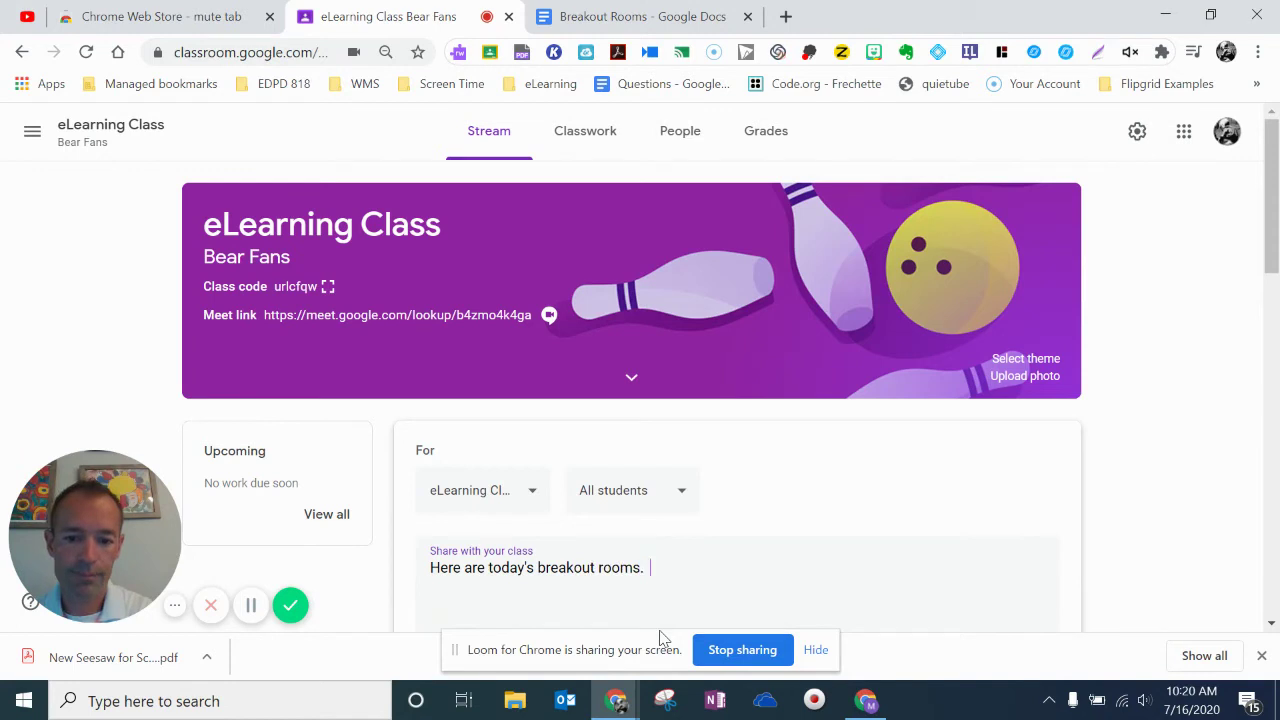
pyautogui.scroll(-1, 1272, 232)
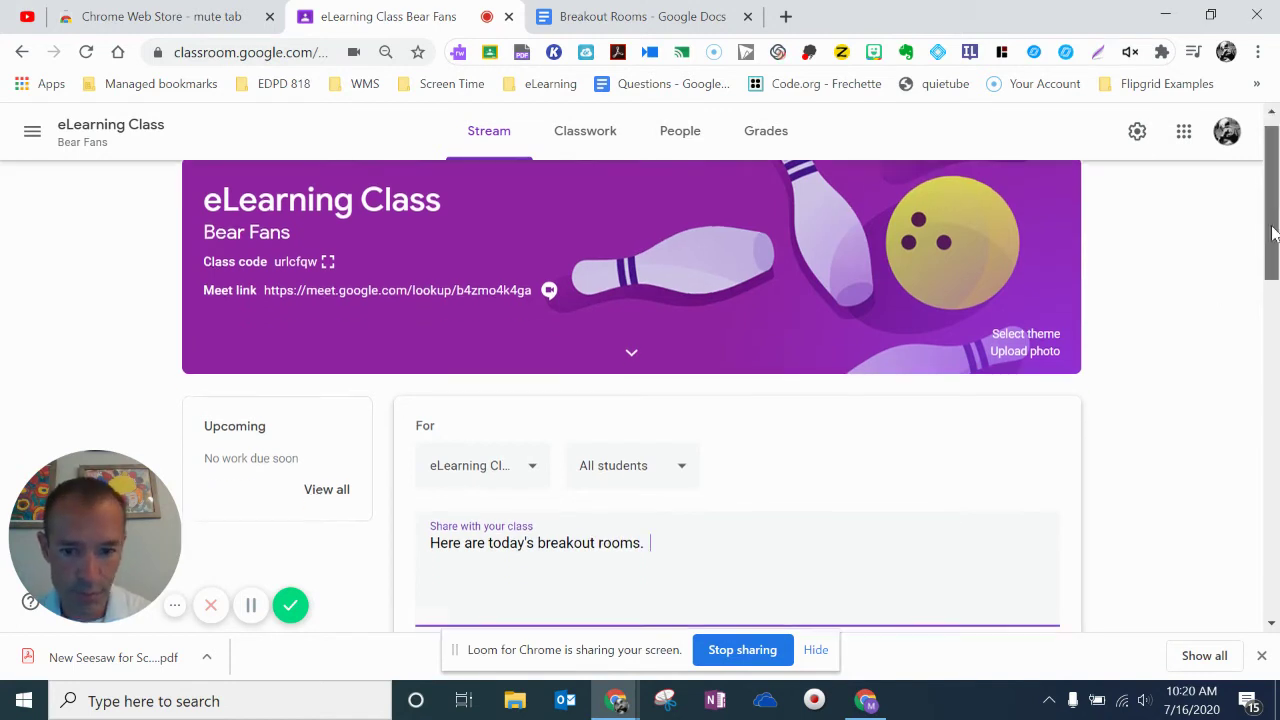
pyautogui.moveTo(1272, 232); pyautogui.dragTo(1269, 271)
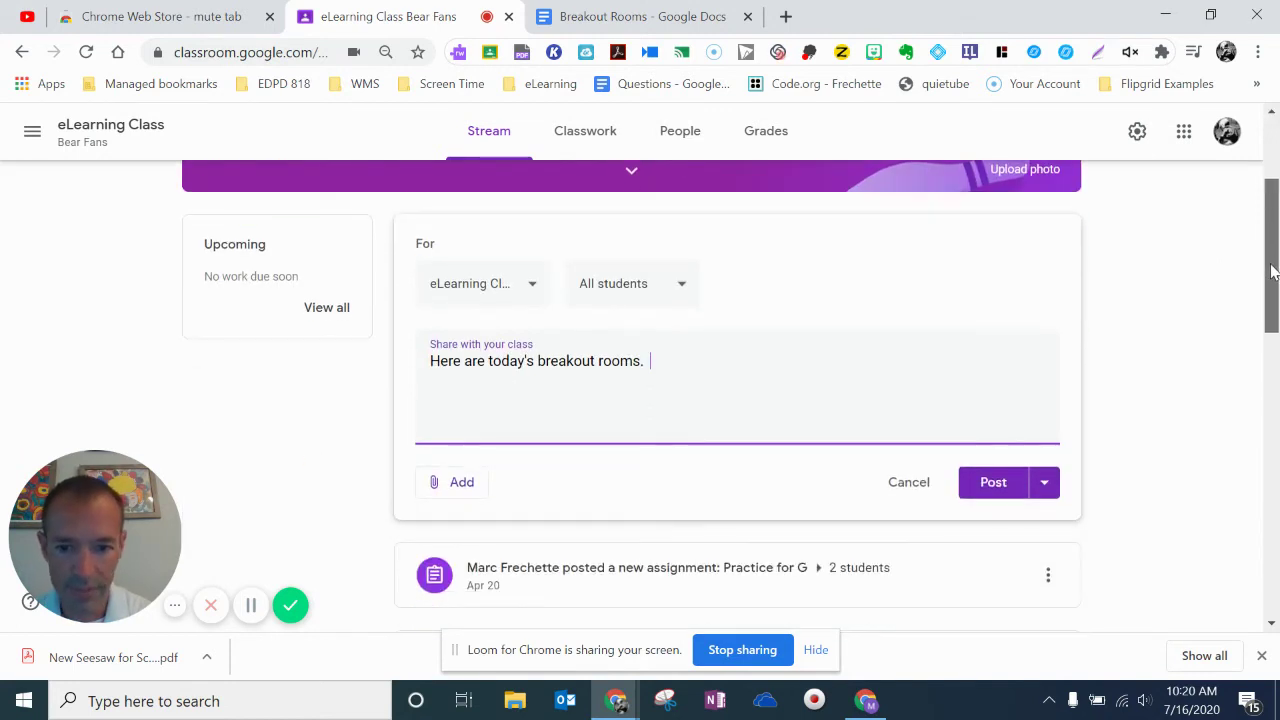
pyautogui.click(458, 482)
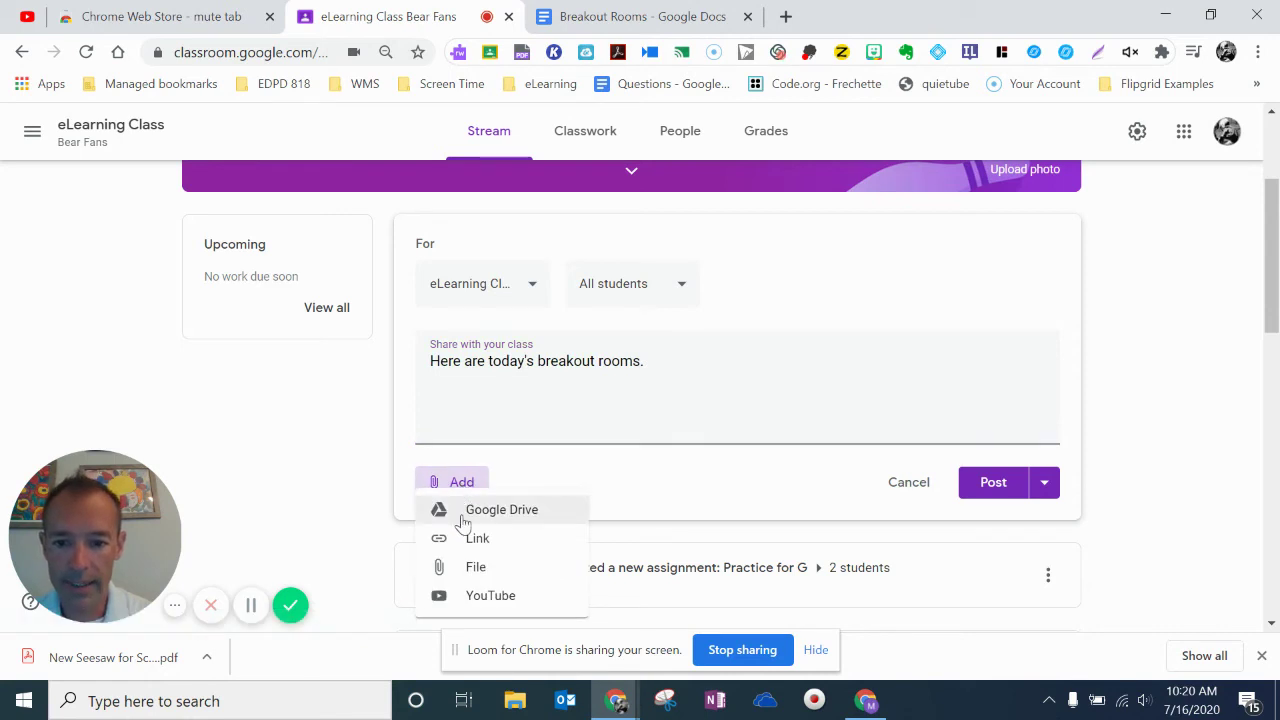
pyautogui.click(465, 521)
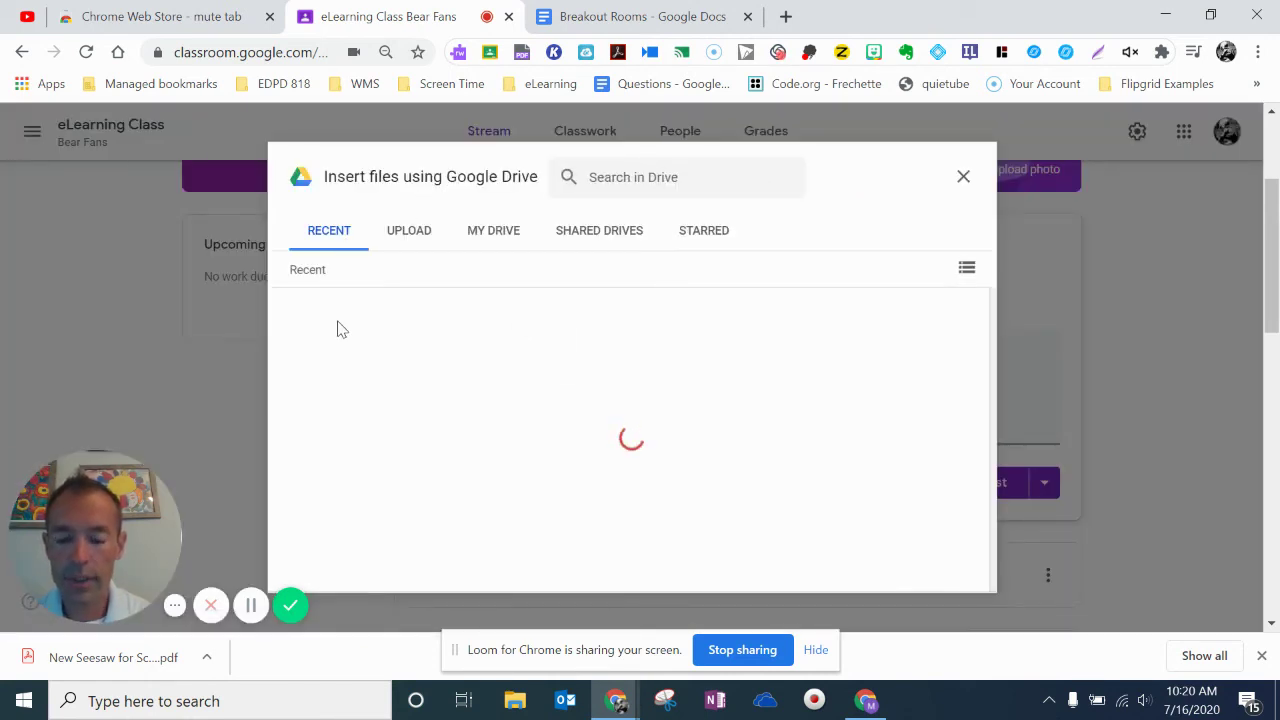
pyautogui.doubleClick(350, 408)
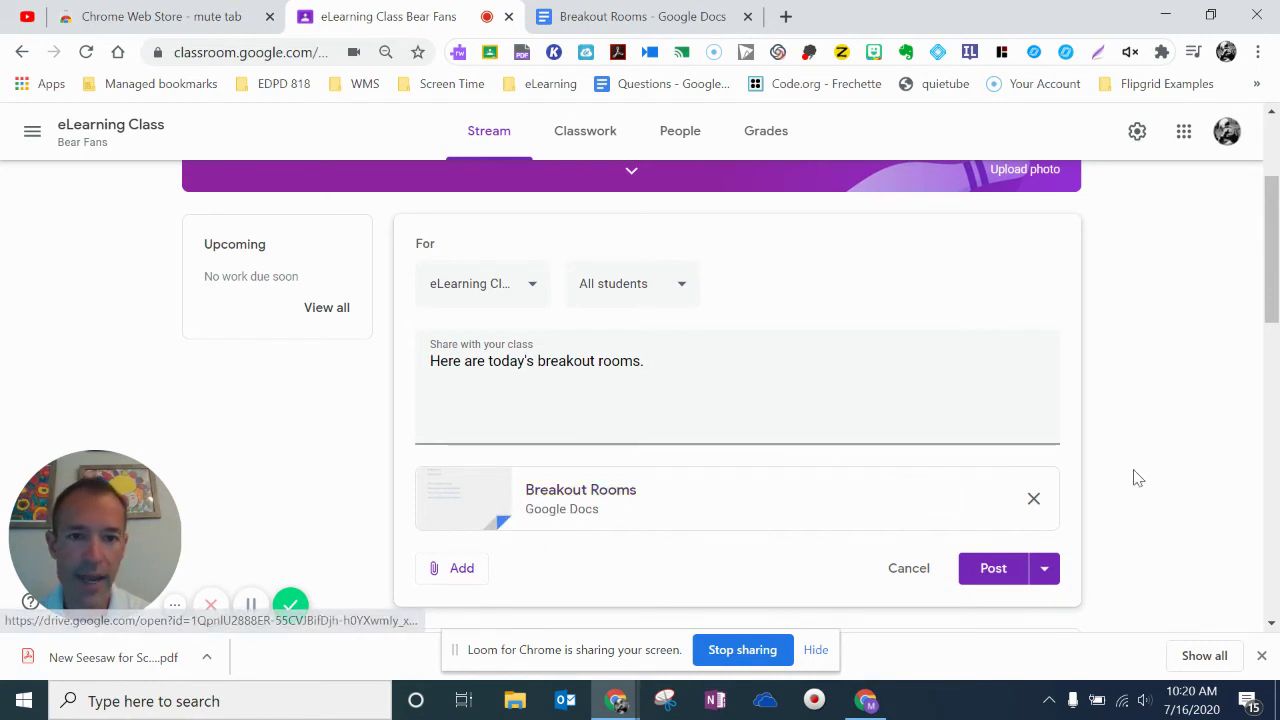
pyautogui.click(603, 16)
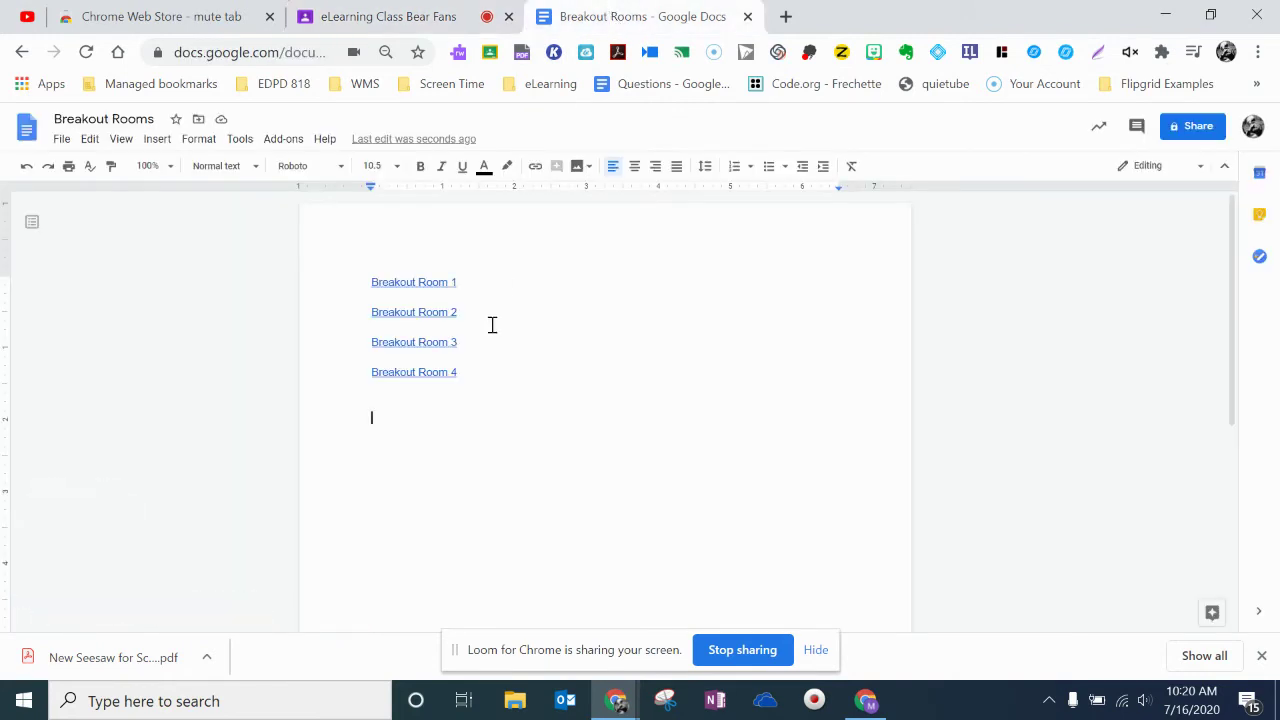
# Open and join the Breakout Room 1 and Breakout Room 2 meetings from the Doc links.
pyautogui.click(415, 282)
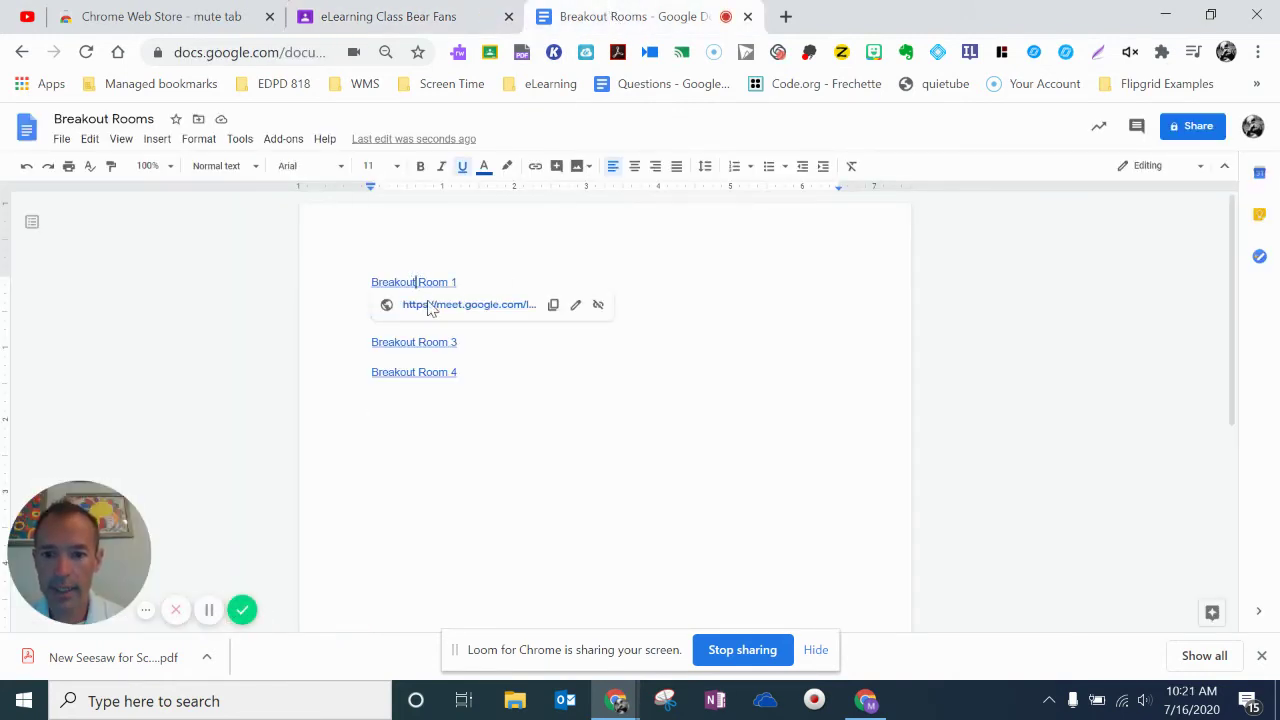
pyautogui.click(433, 305)
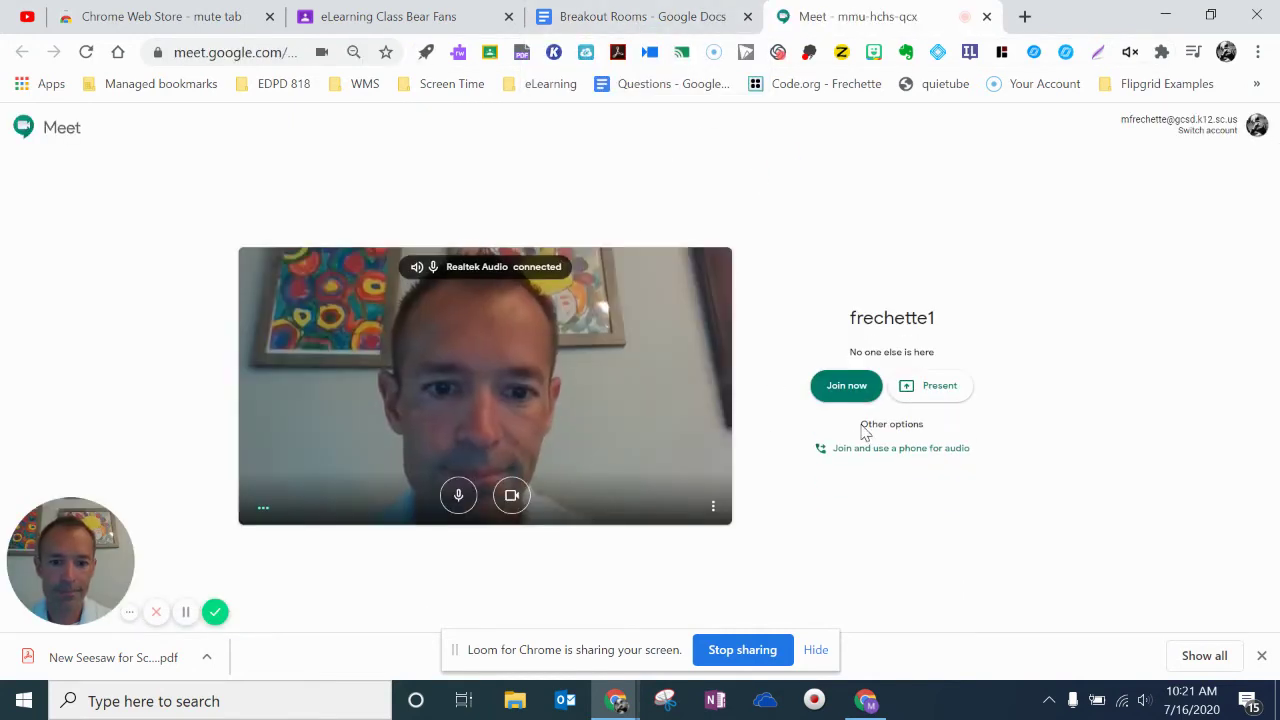
pyautogui.click(848, 386)
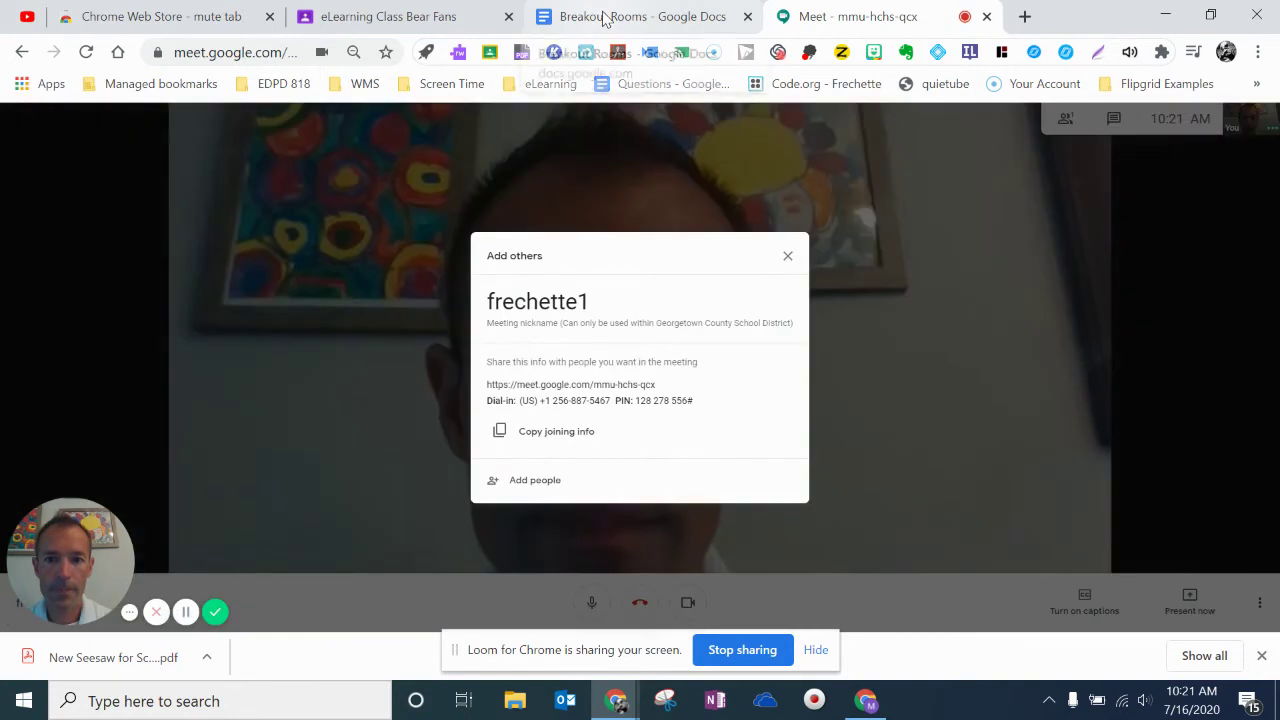
pyautogui.click(605, 18)
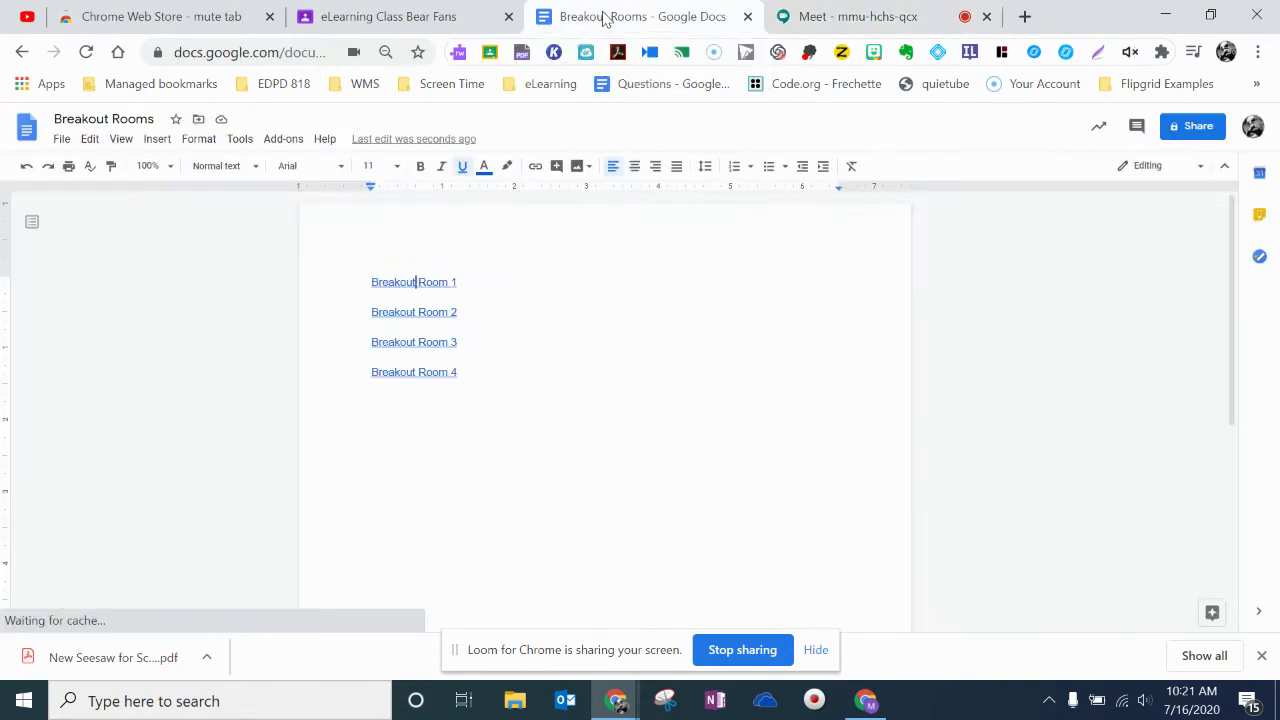
pyautogui.click(416, 312)
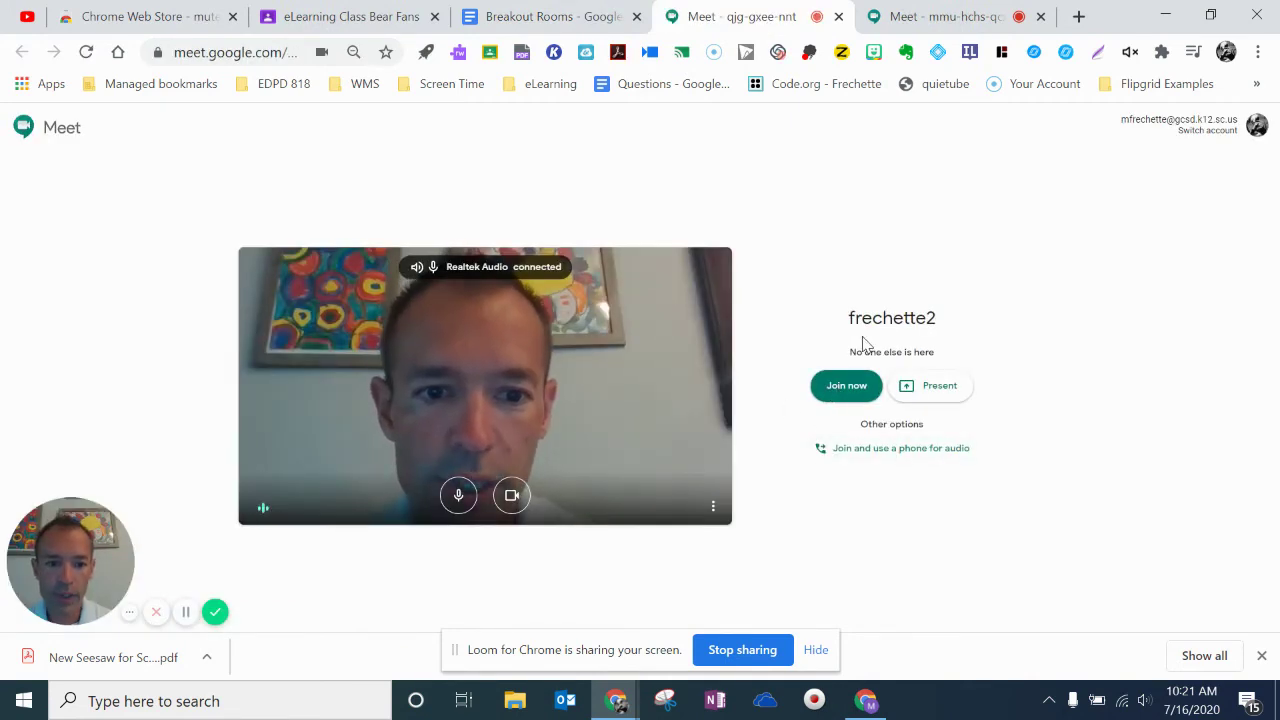
pyautogui.click(848, 386)
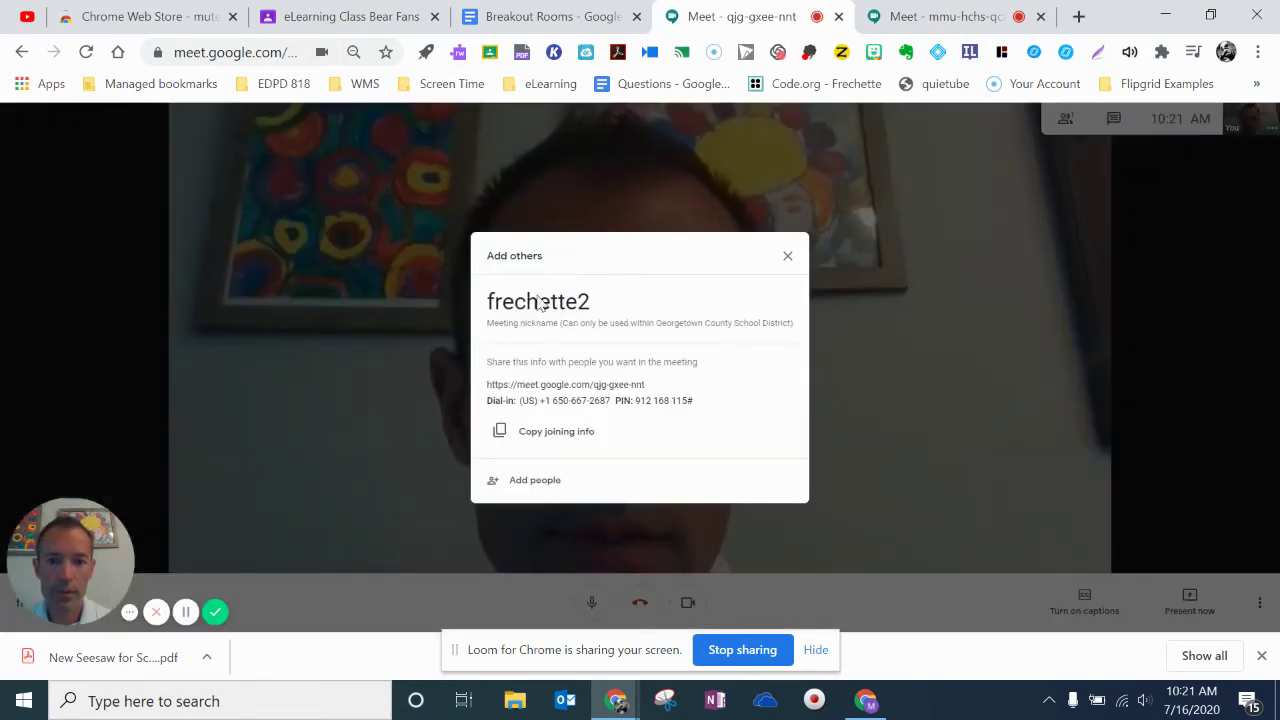
pyautogui.click(788, 257)
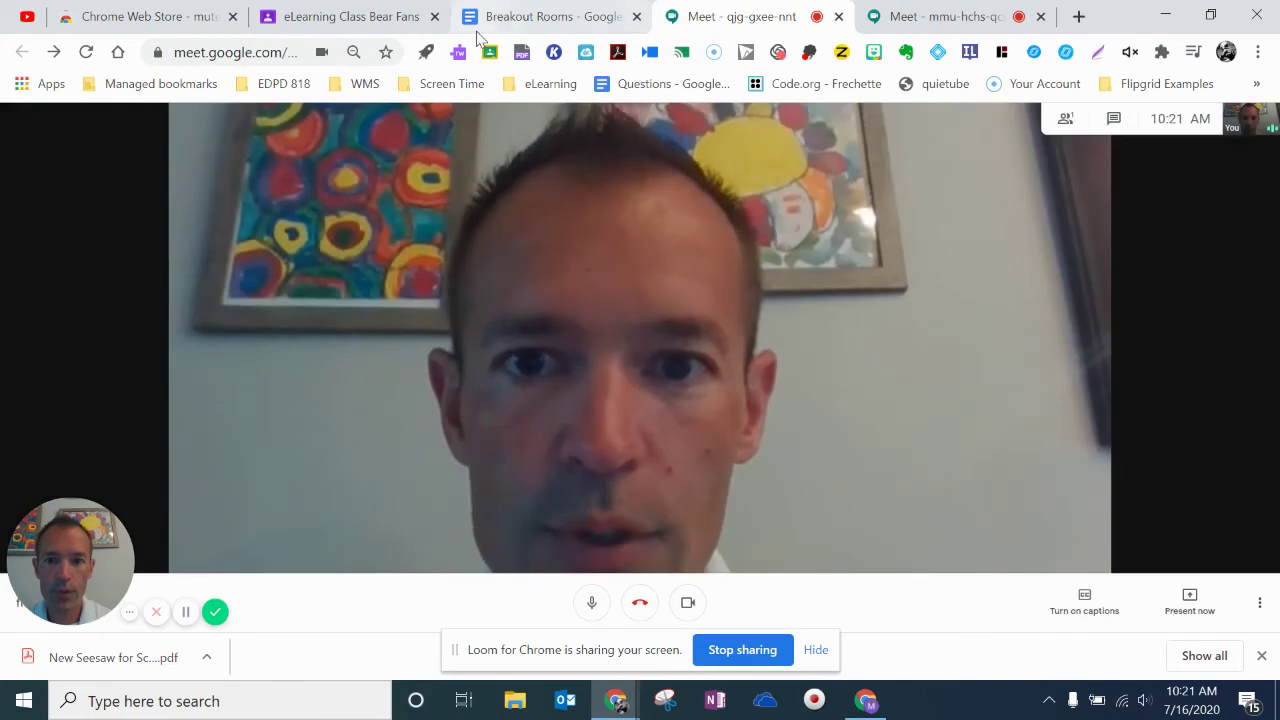
pyautogui.click(523, 24)
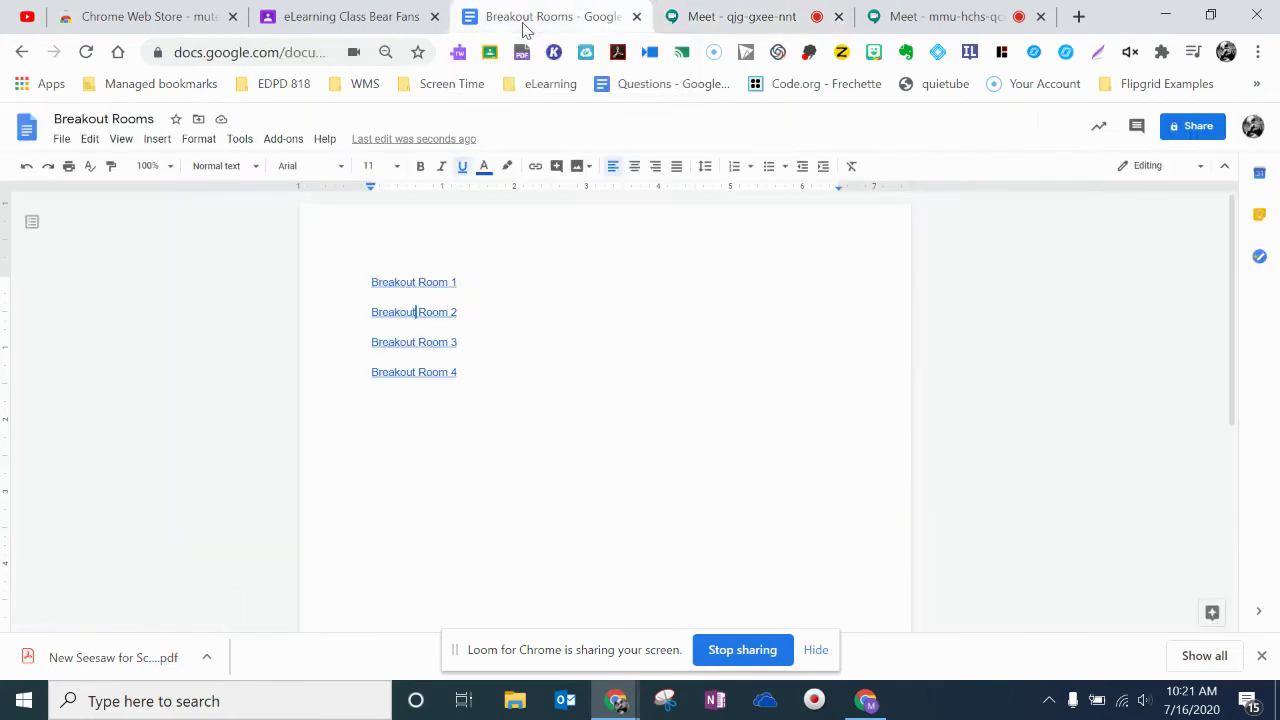
pyautogui.click(449, 366)
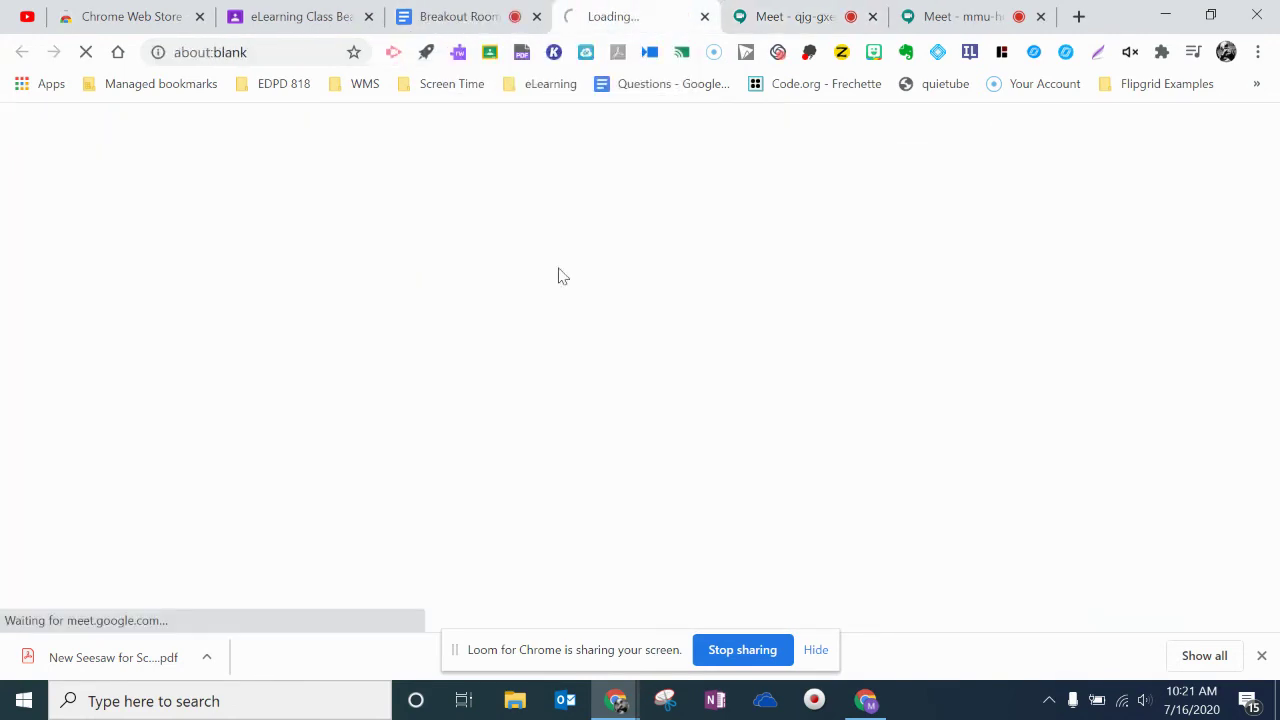
pyautogui.click(445, 18)
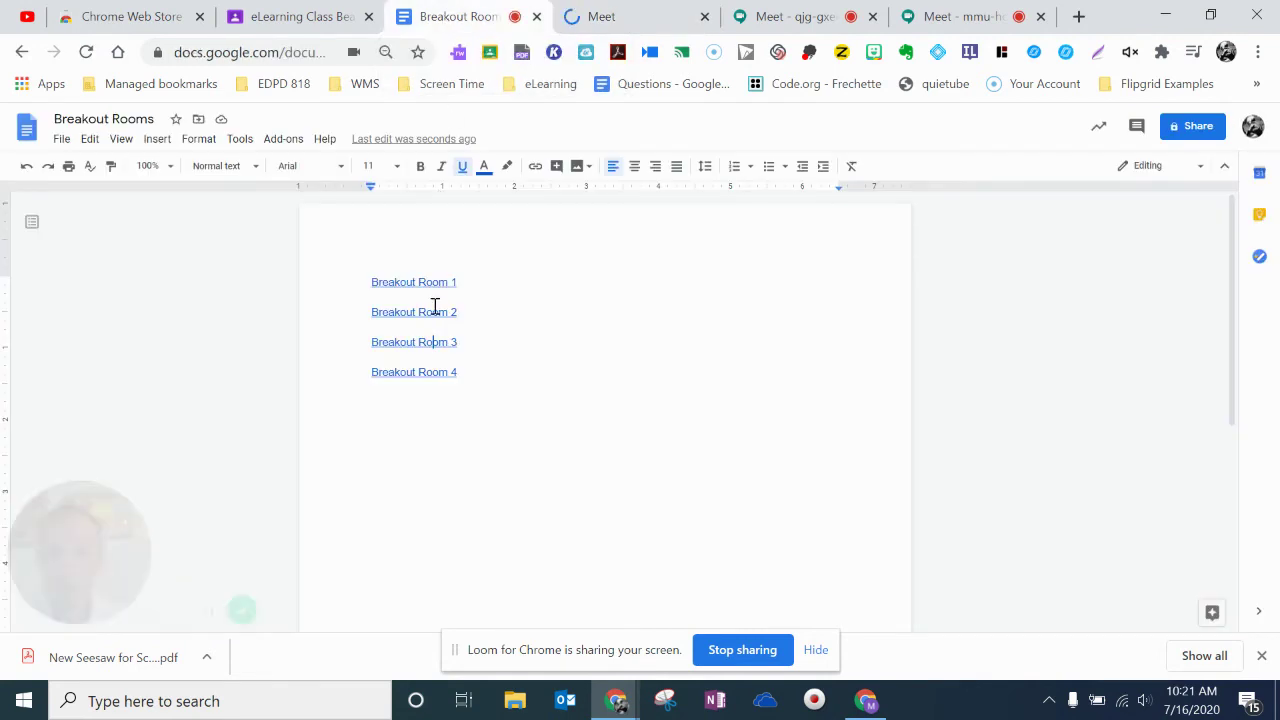
pyautogui.click(500, 396)
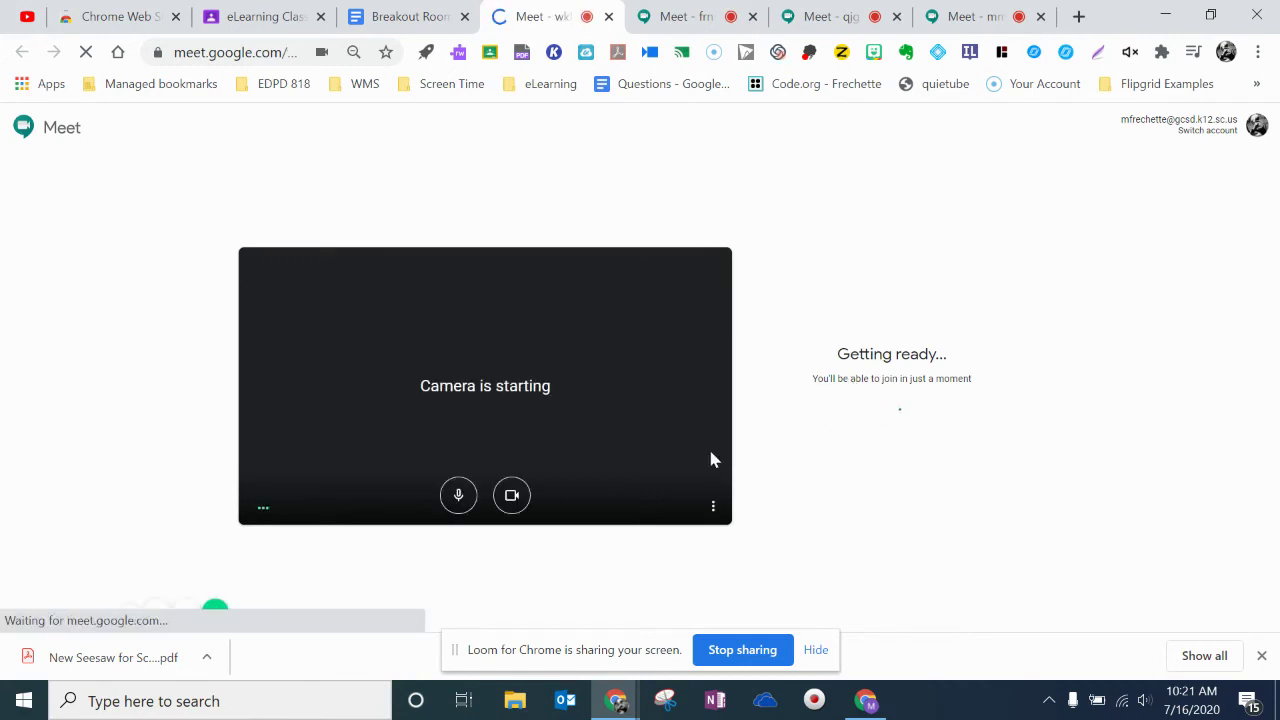
pyautogui.click(847, 388)
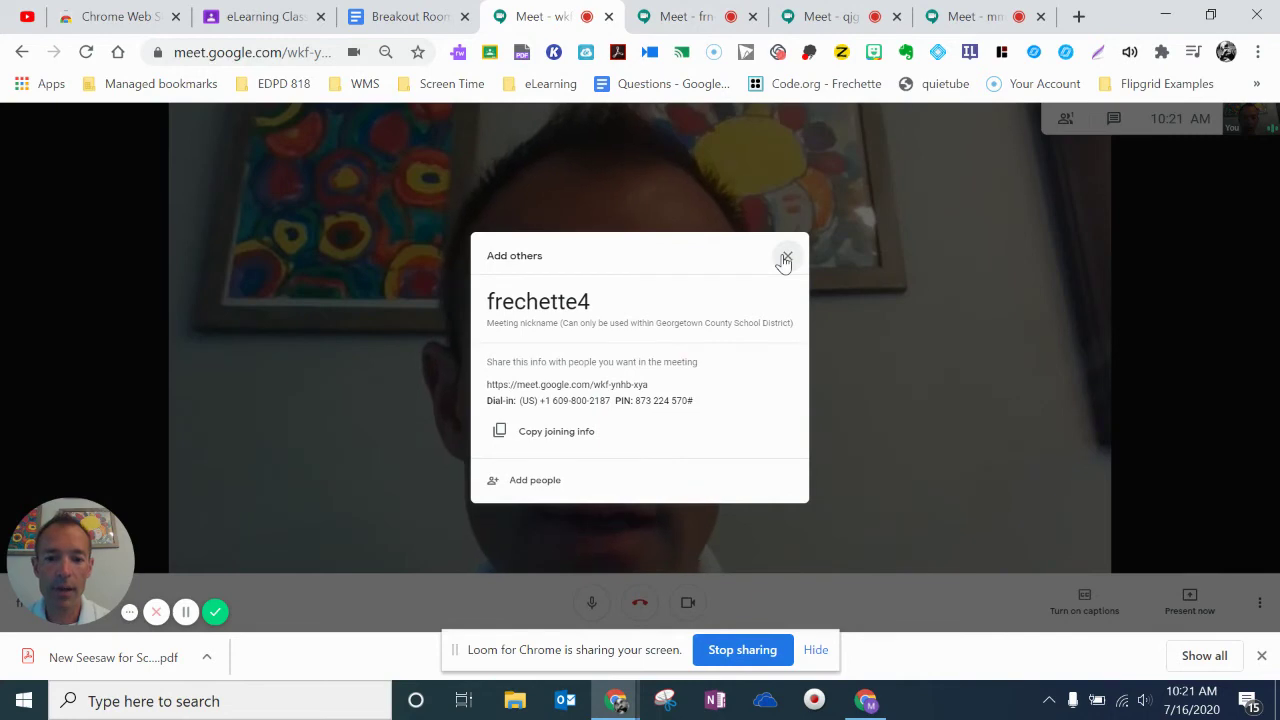
pyautogui.click(786, 260)
pyautogui.click(700, 16)
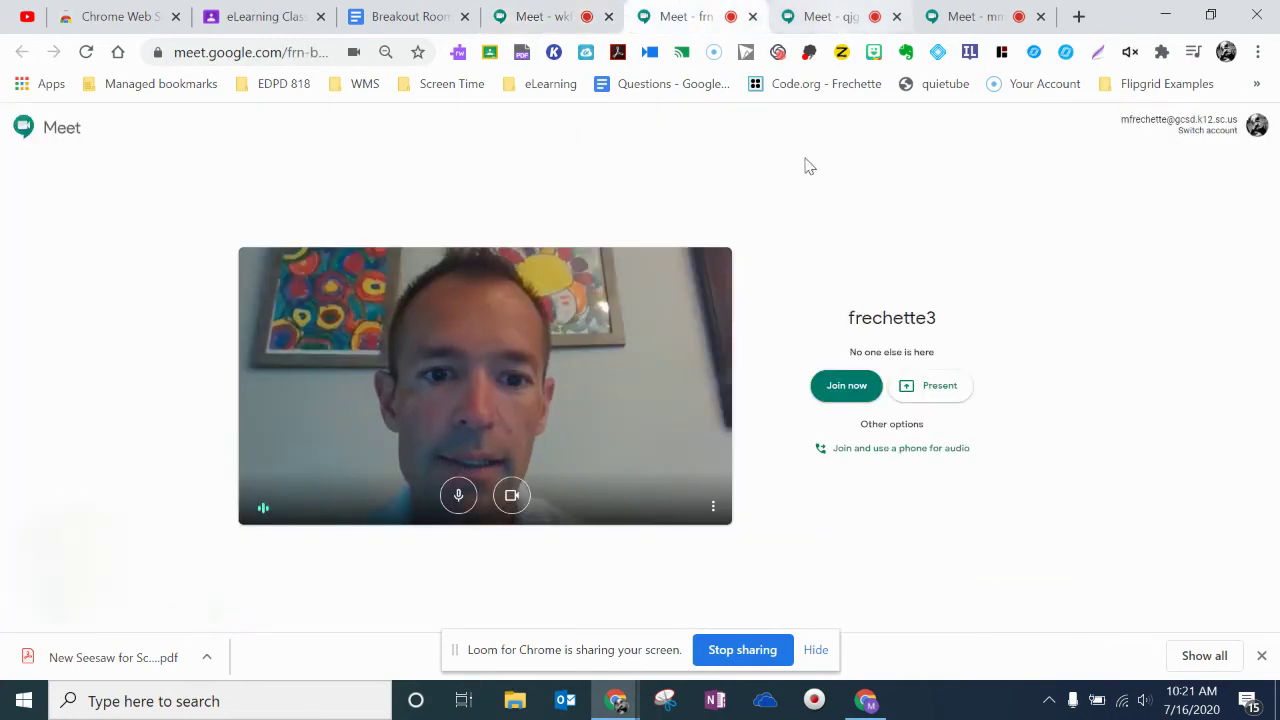
pyautogui.click(843, 388)
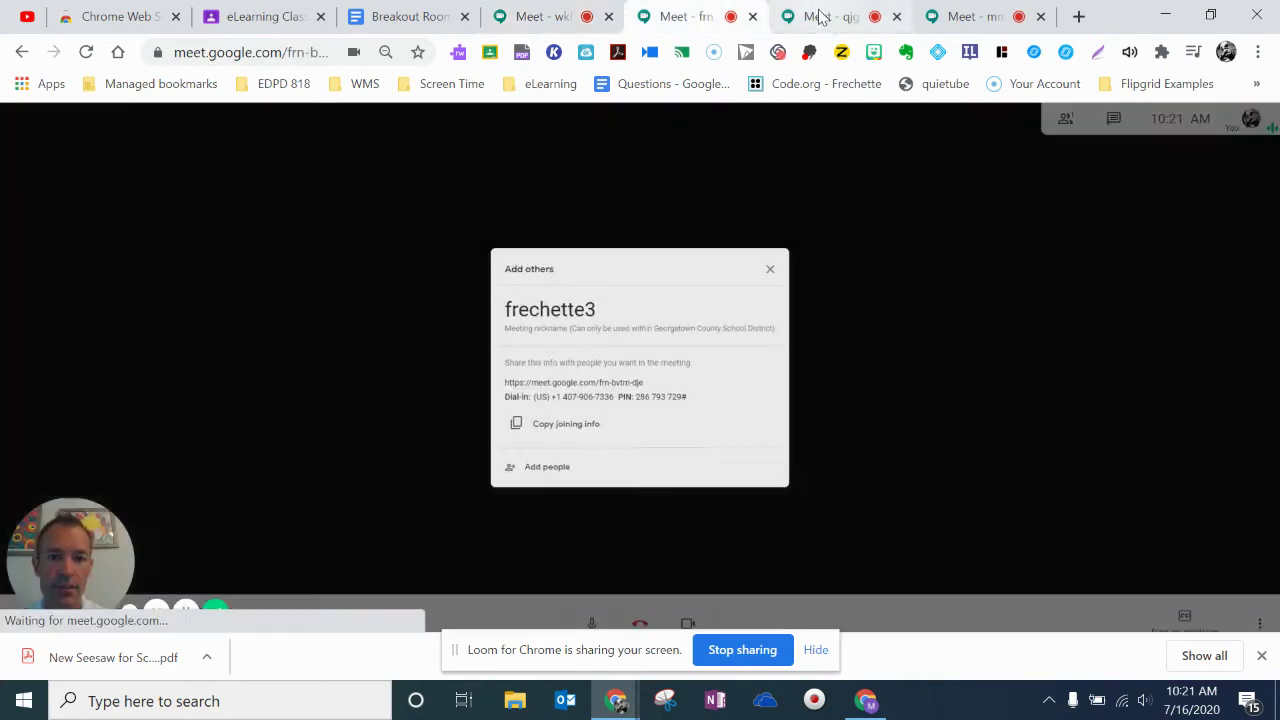
pyautogui.click(818, 16)
pyautogui.click(963, 16)
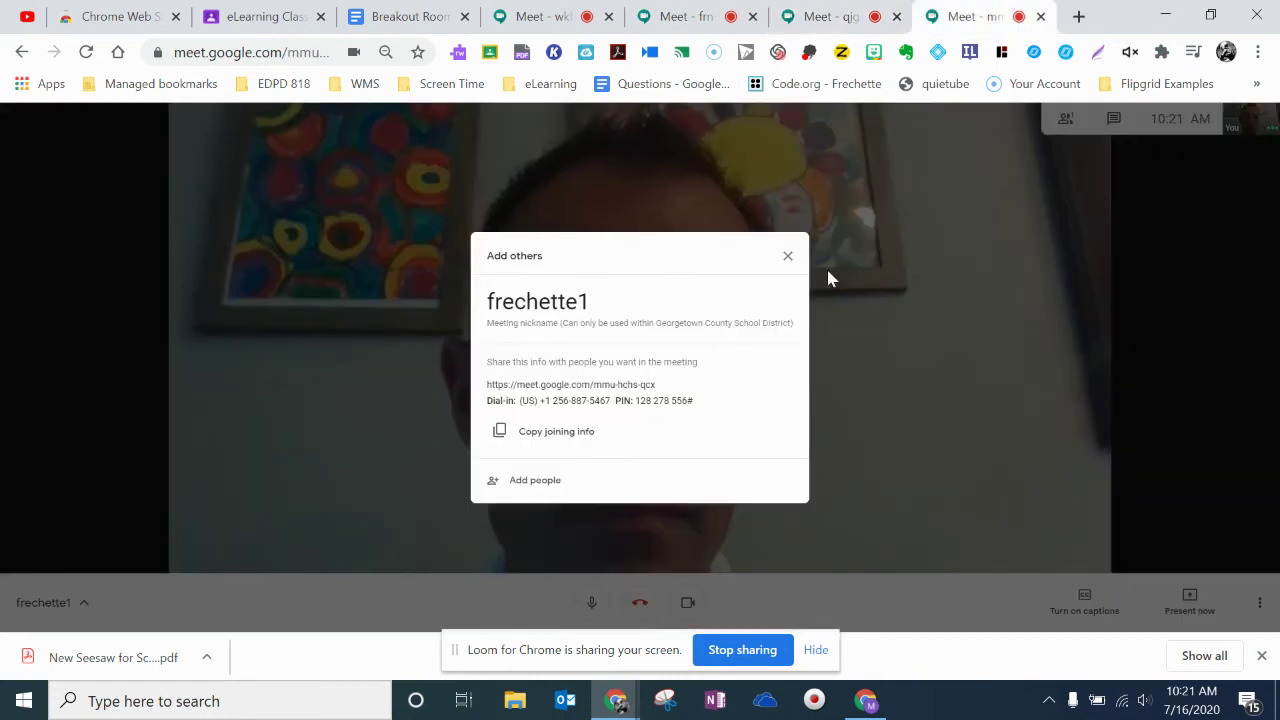
pyautogui.click(789, 258)
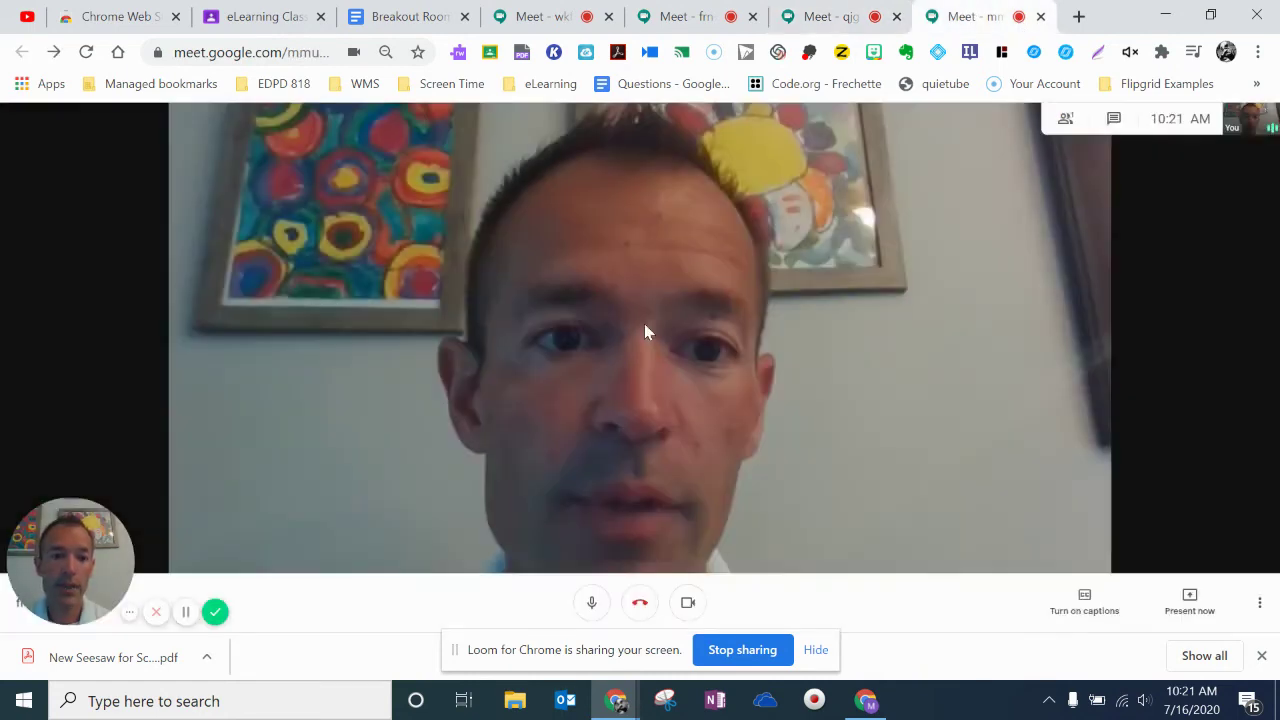
pyautogui.click(818, 16)
pyautogui.click(684, 18)
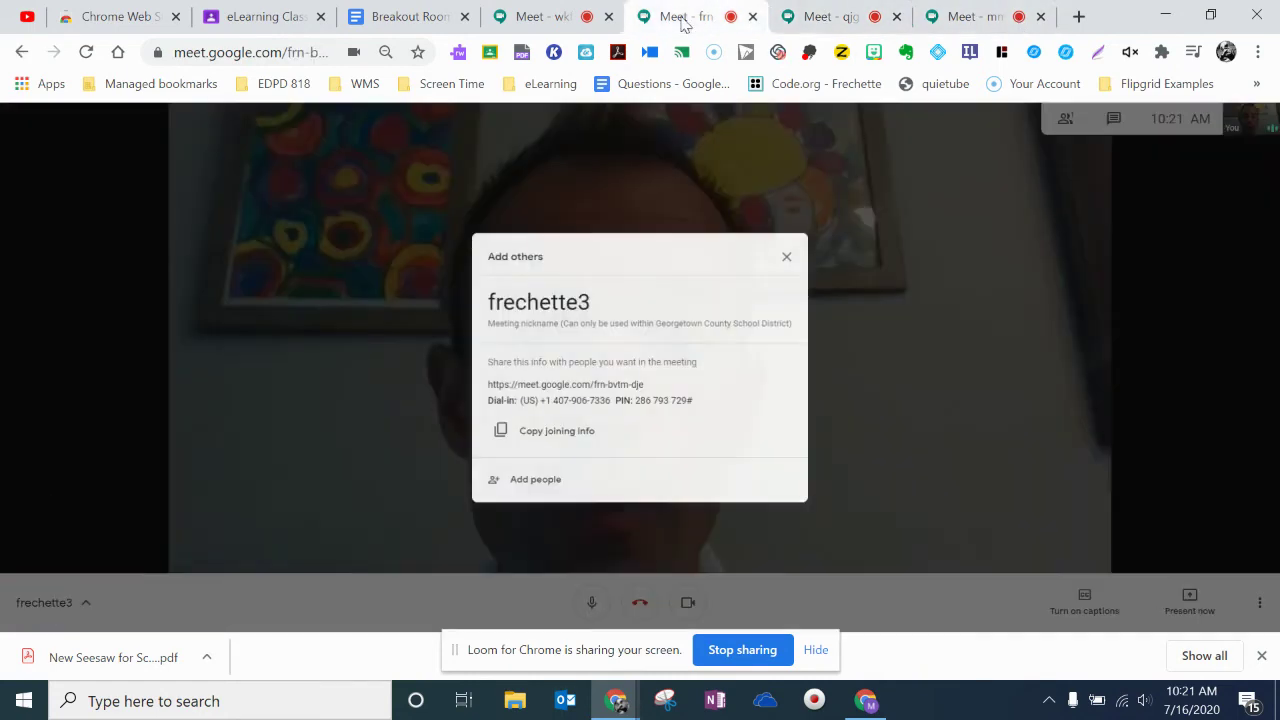
pyautogui.click(555, 26)
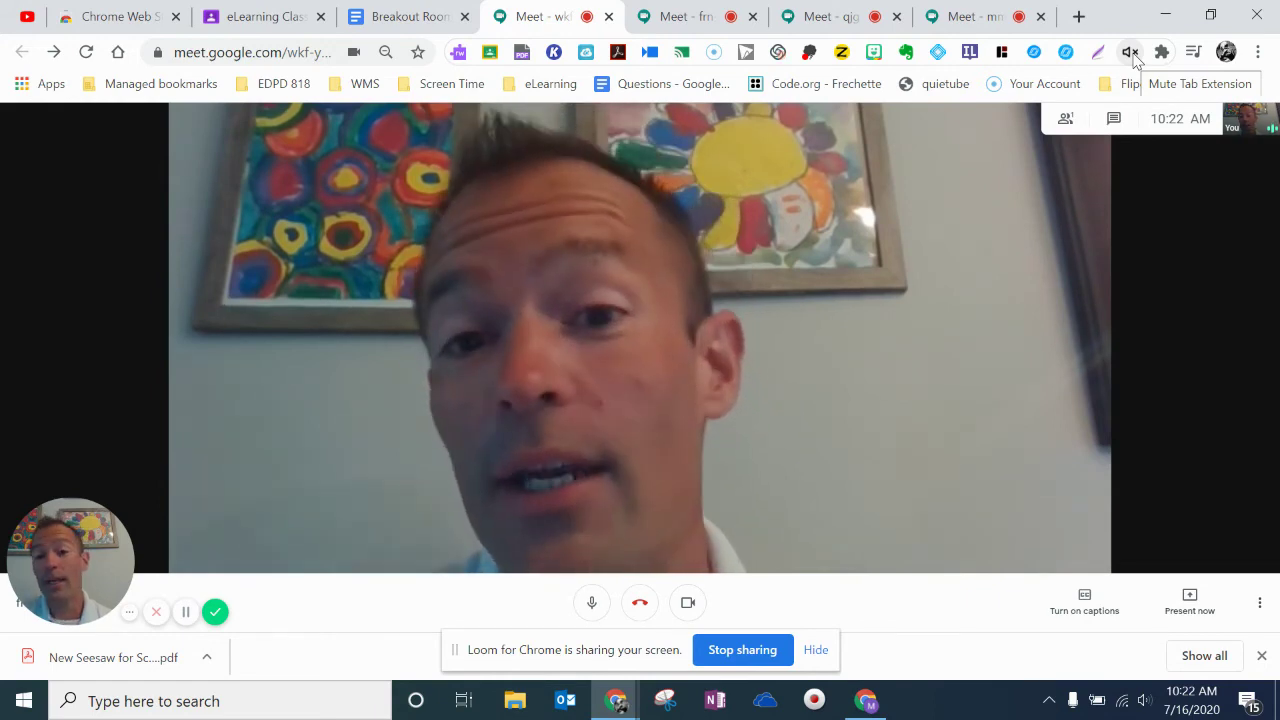
pyautogui.click(1132, 55)
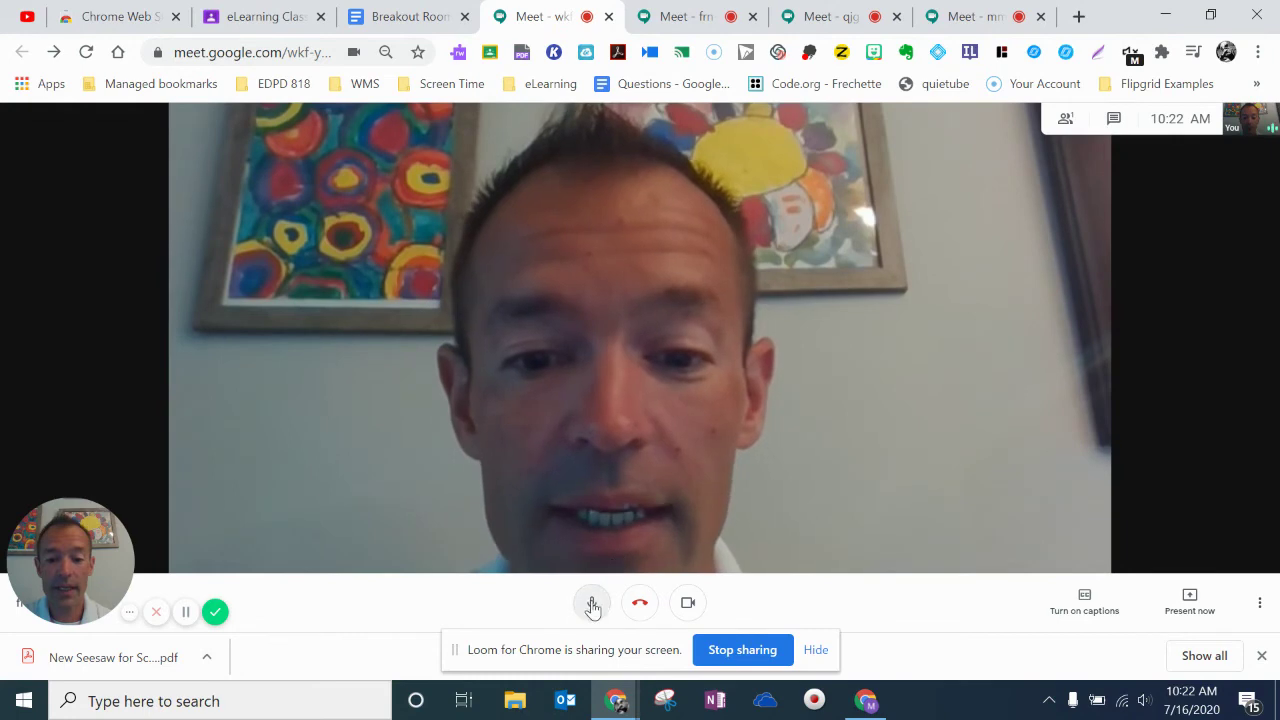
pyautogui.click(592, 605)
pyautogui.click(686, 17)
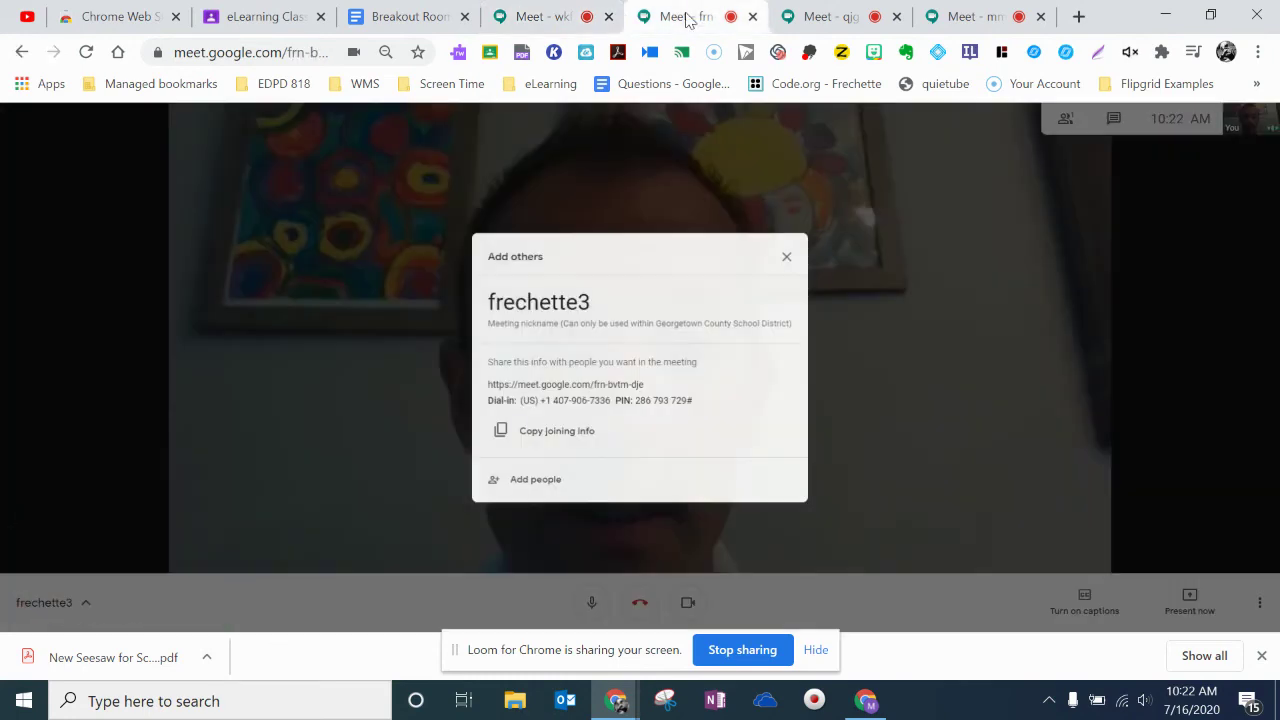
pyautogui.click(786, 258)
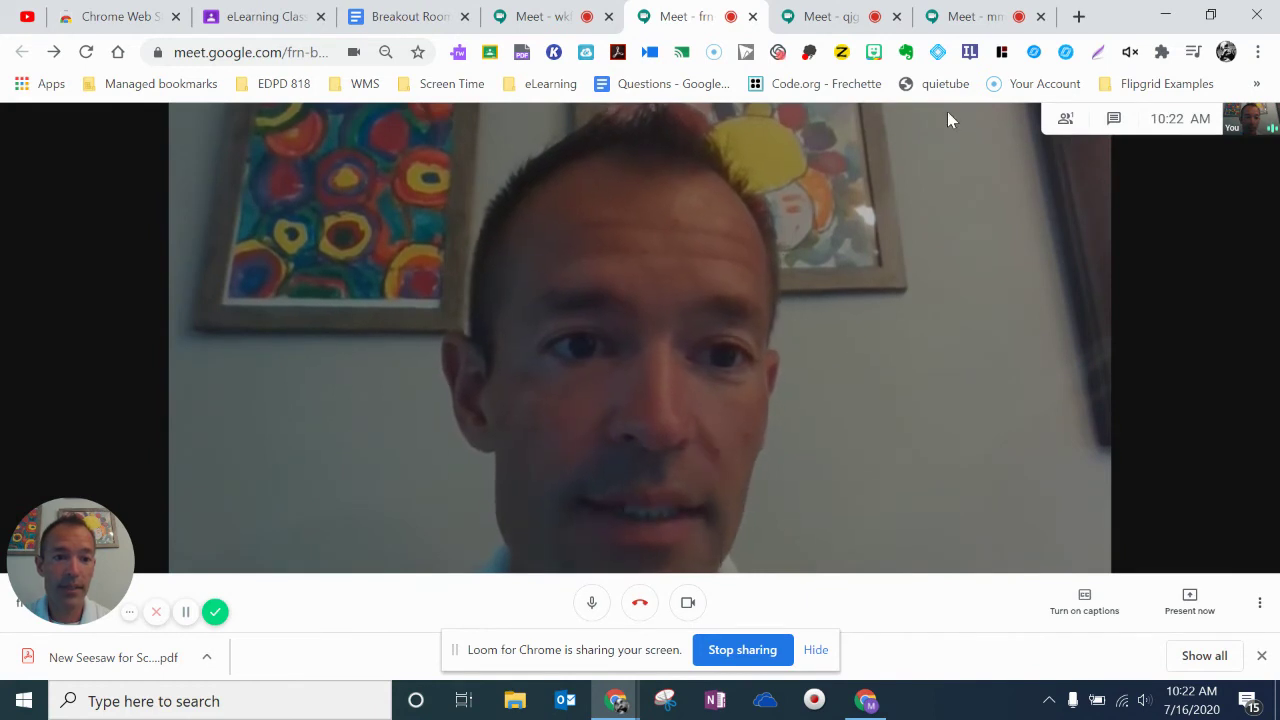
pyautogui.click(1130, 52)
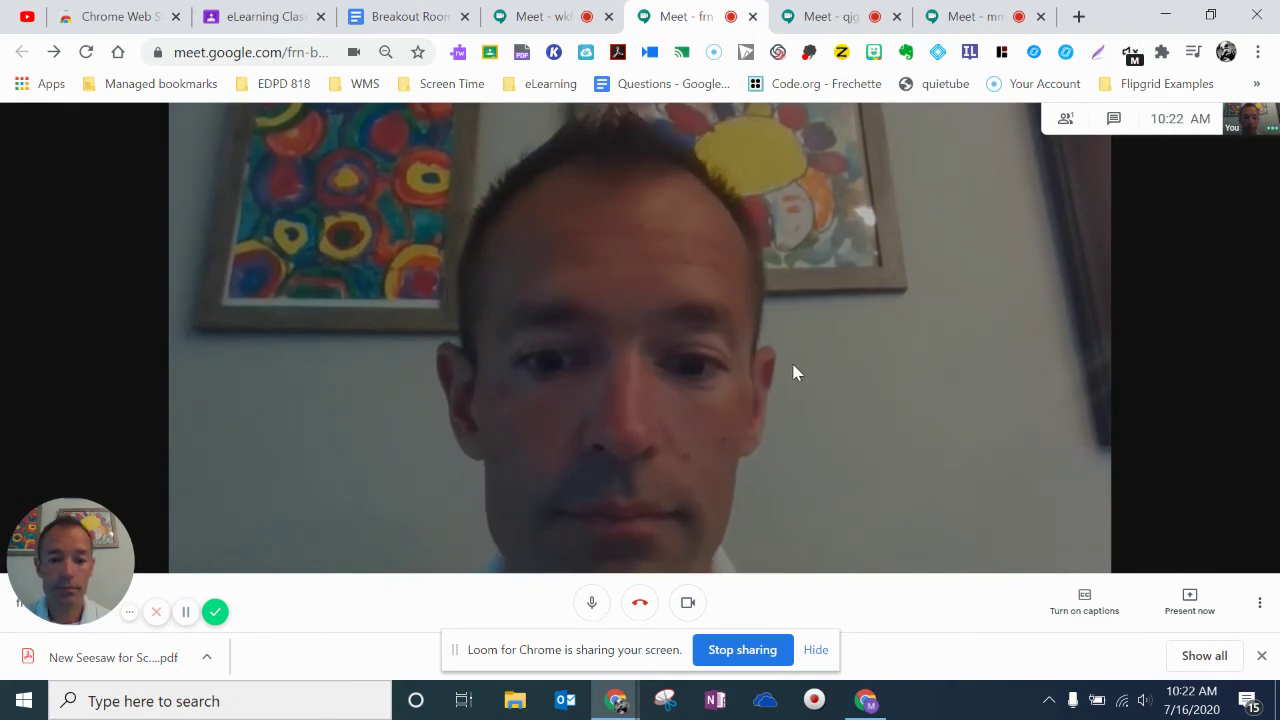
pyautogui.click(825, 28)
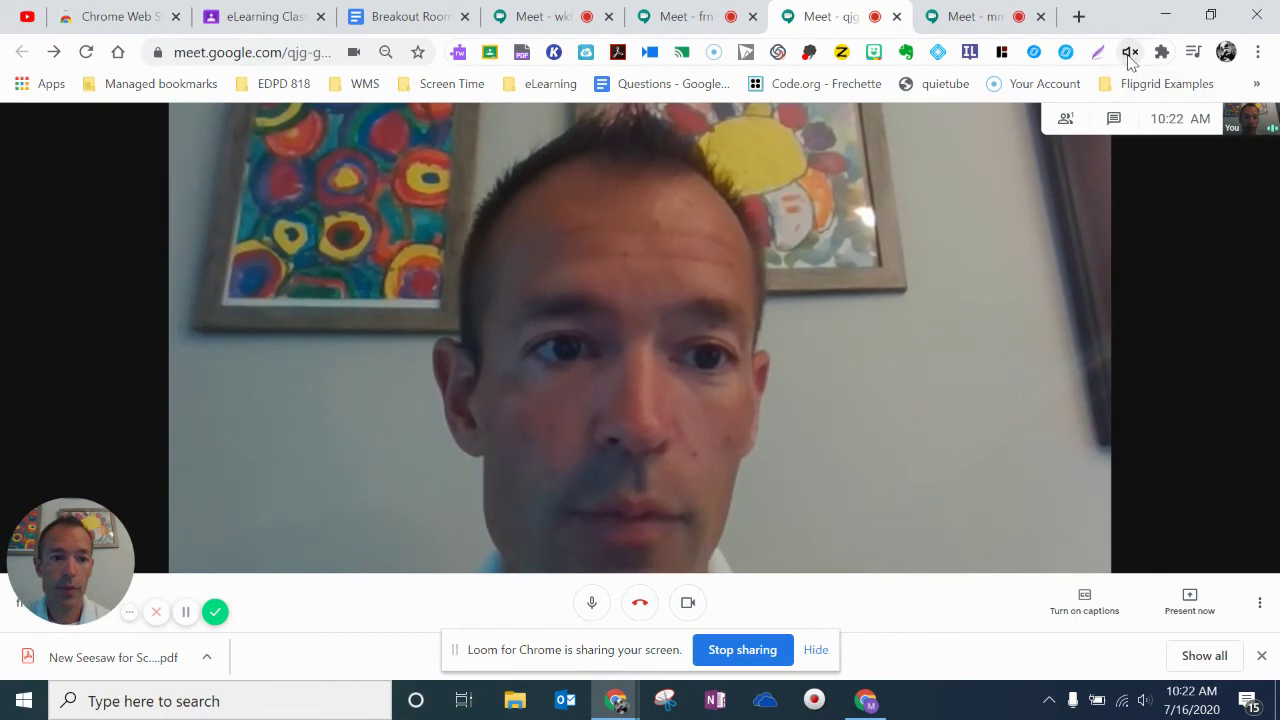
pyautogui.click(590, 612)
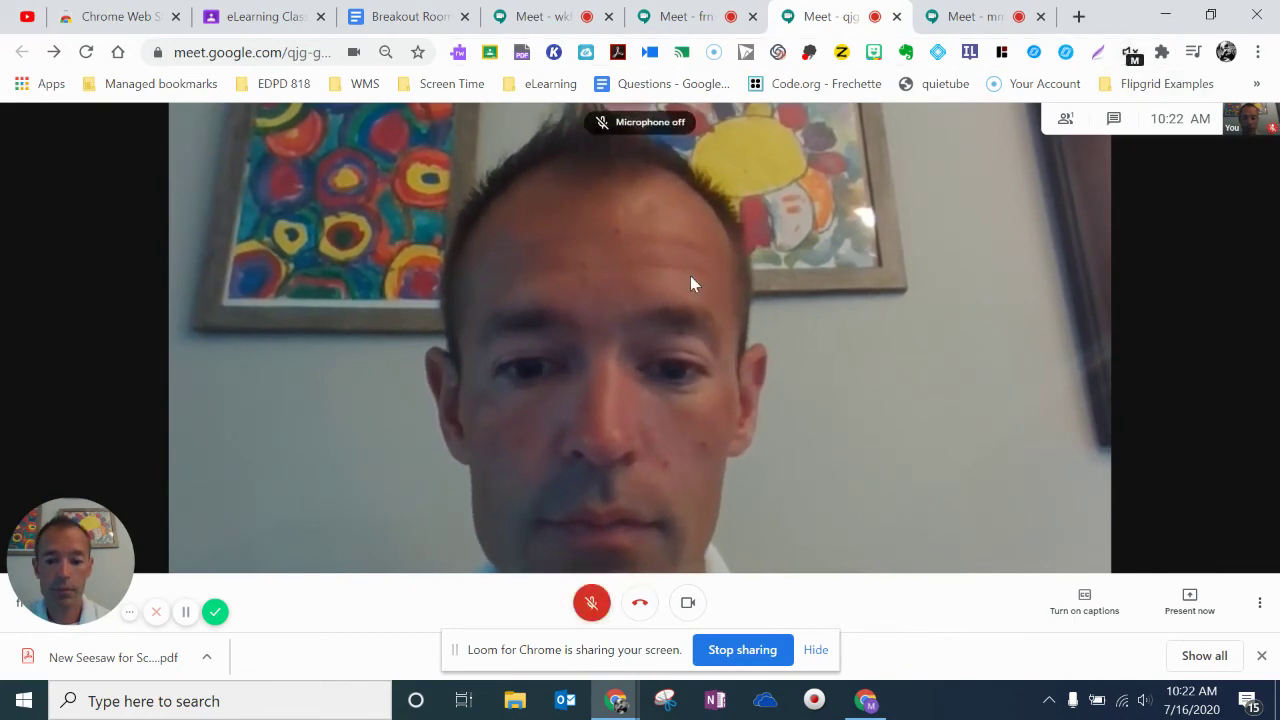
pyautogui.click(697, 20)
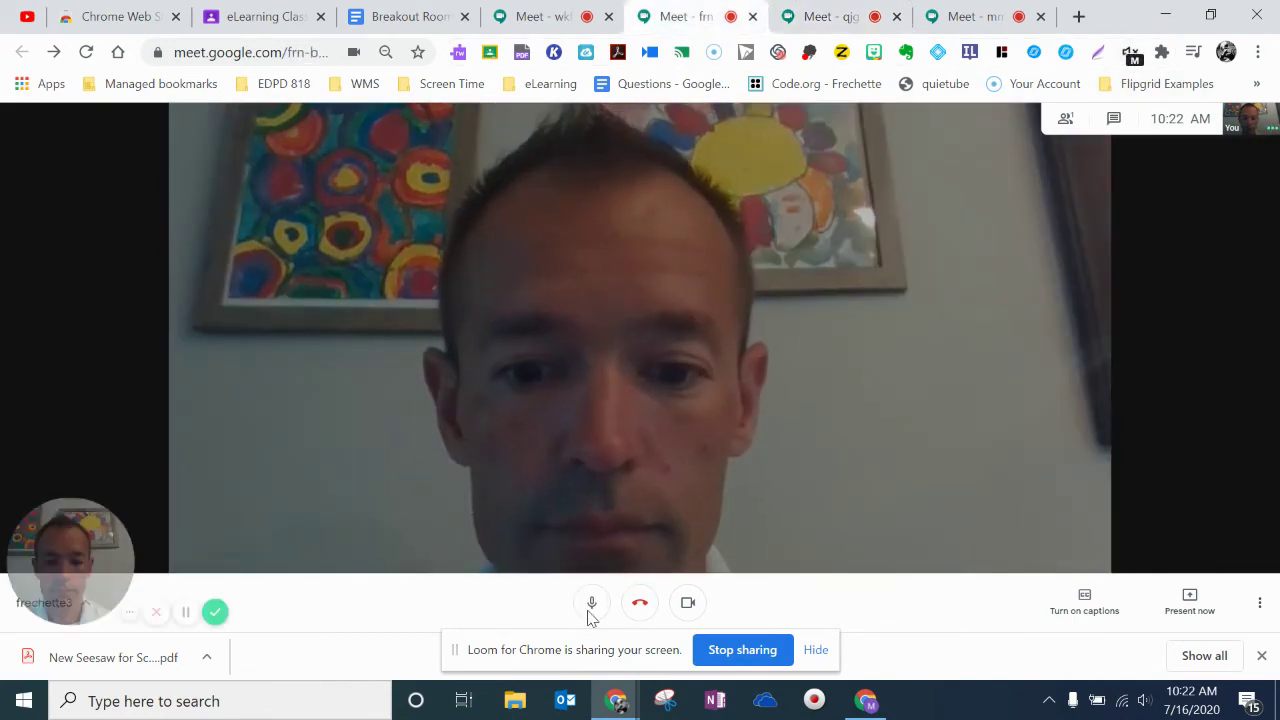
pyautogui.click(962, 17)
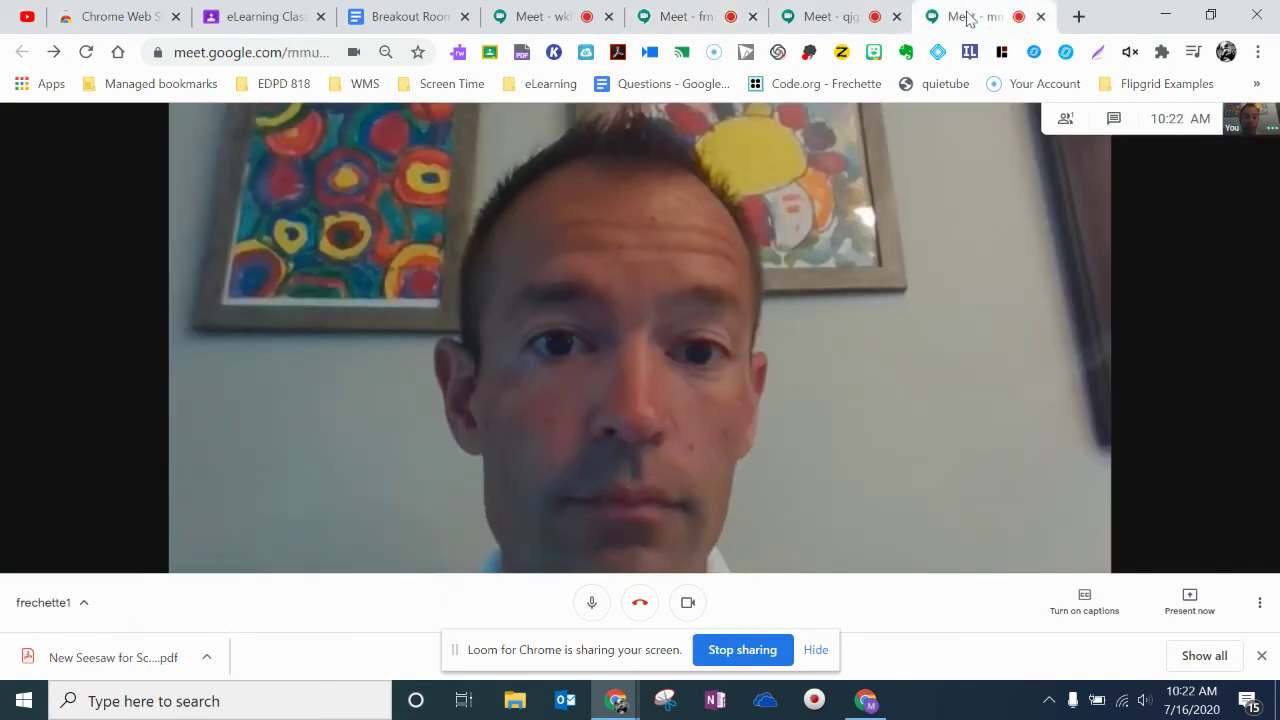
pyautogui.click(591, 602)
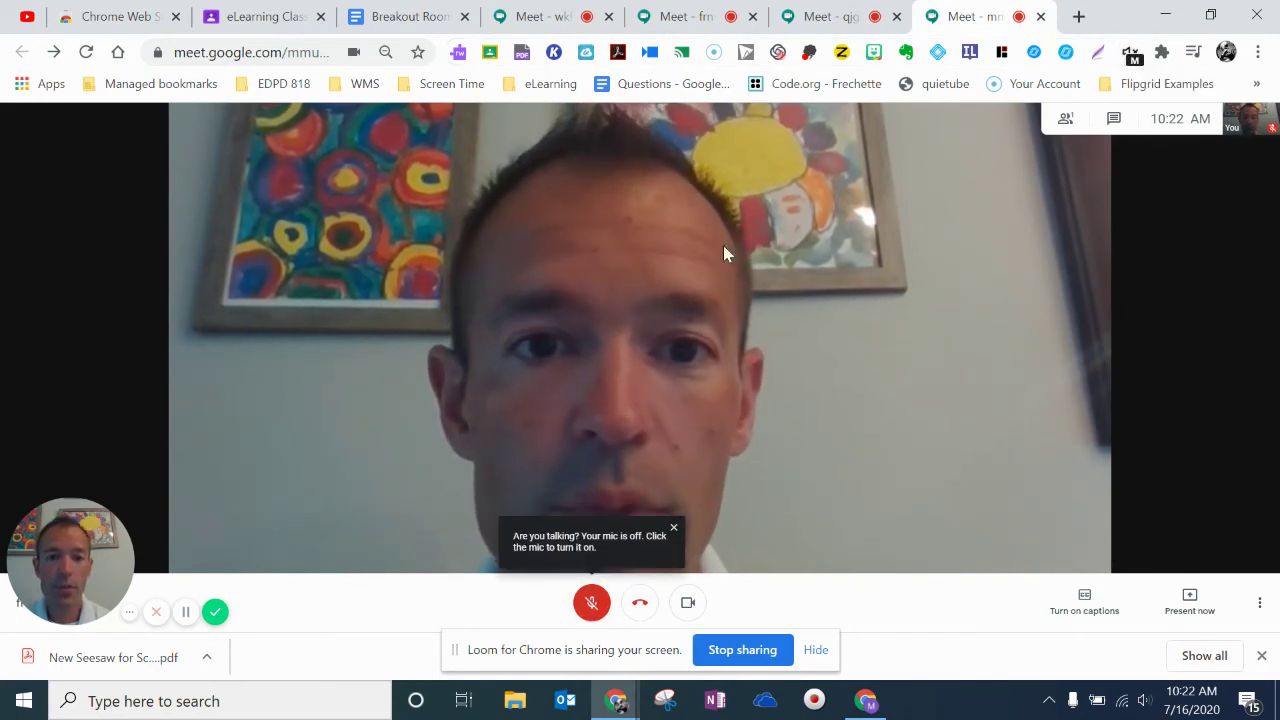
pyautogui.click(829, 16)
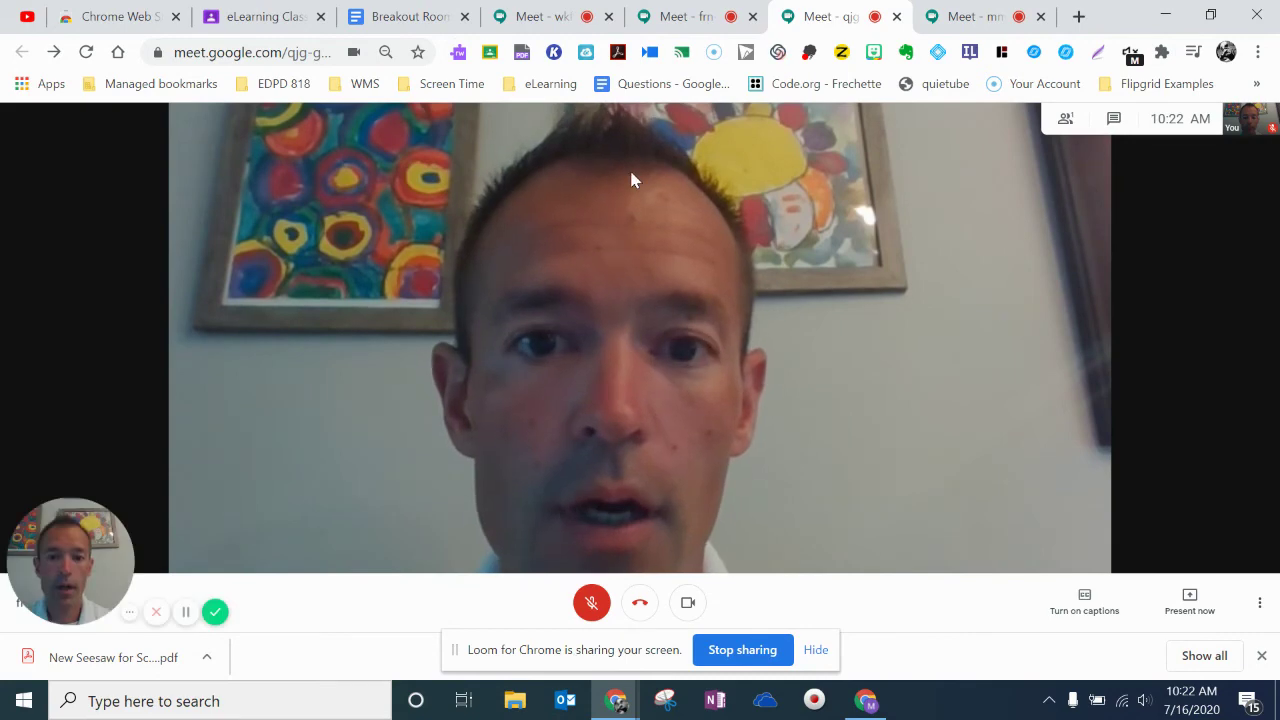
pyautogui.click(548, 18)
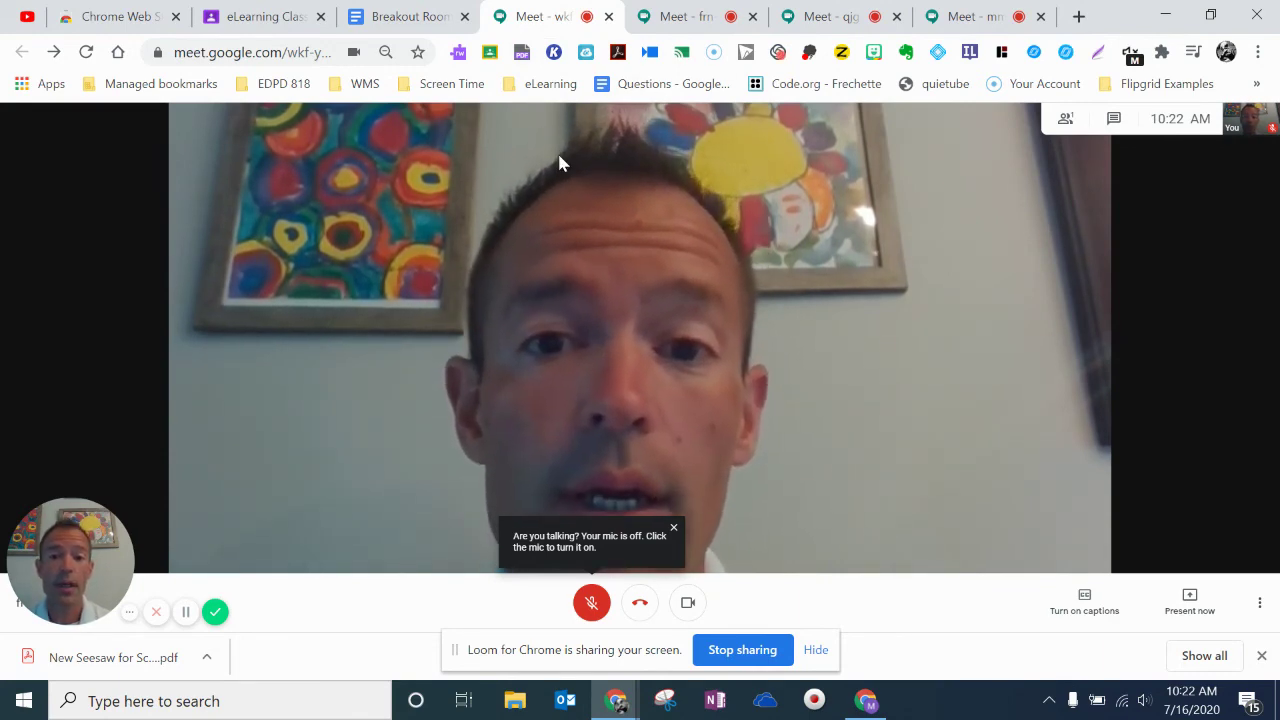
pyautogui.click(591, 602)
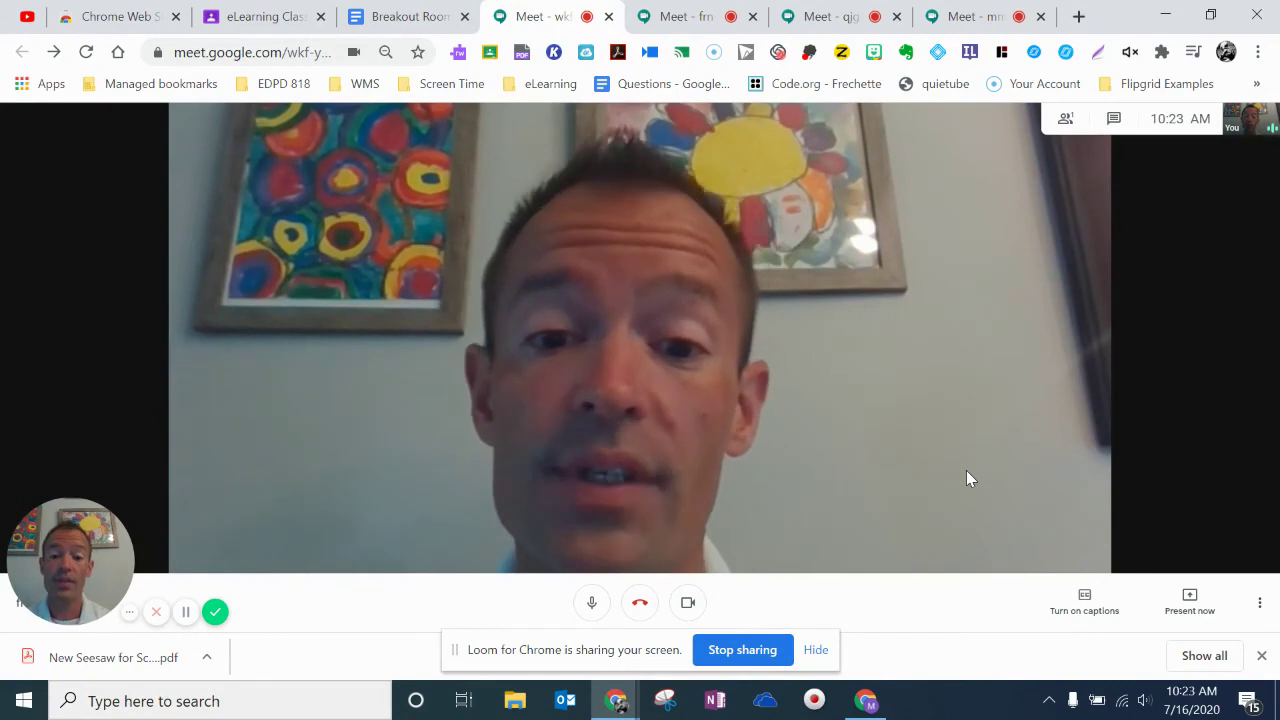
# Start recording the current breakout call, accepting the consent prompt.
pyautogui.click(1260, 608)
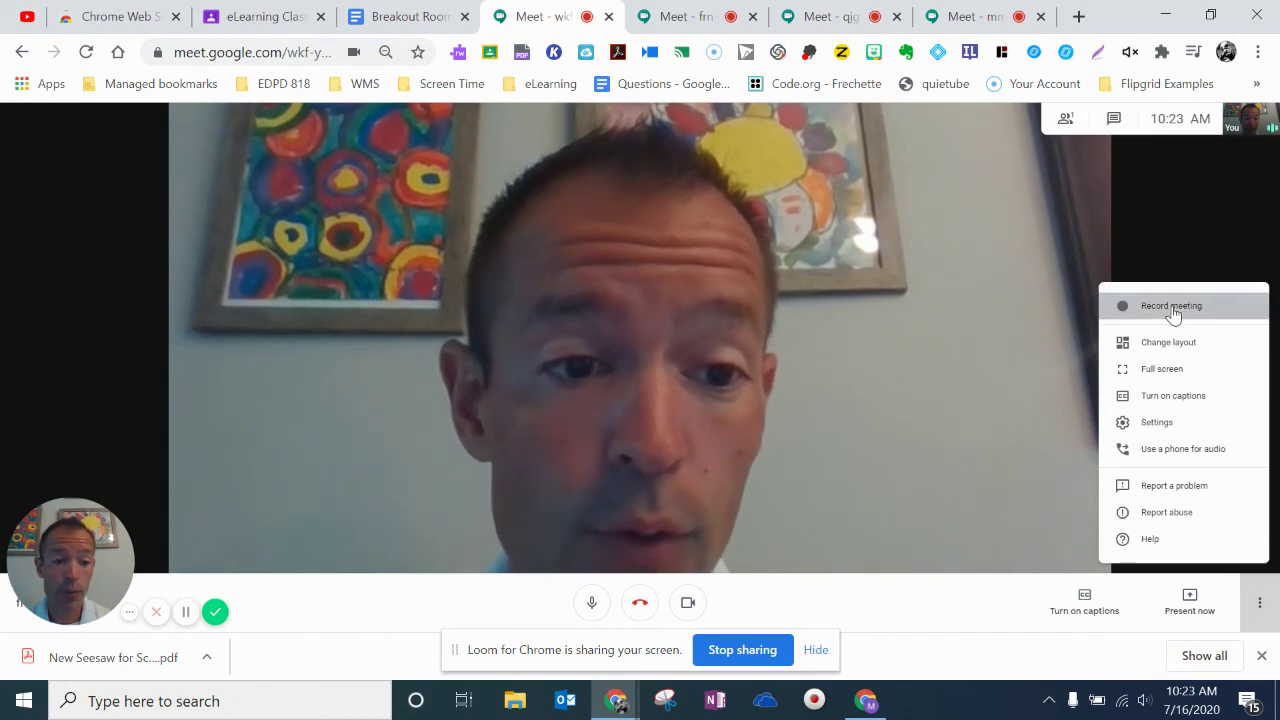
pyautogui.click(1175, 316)
pyautogui.click(804, 424)
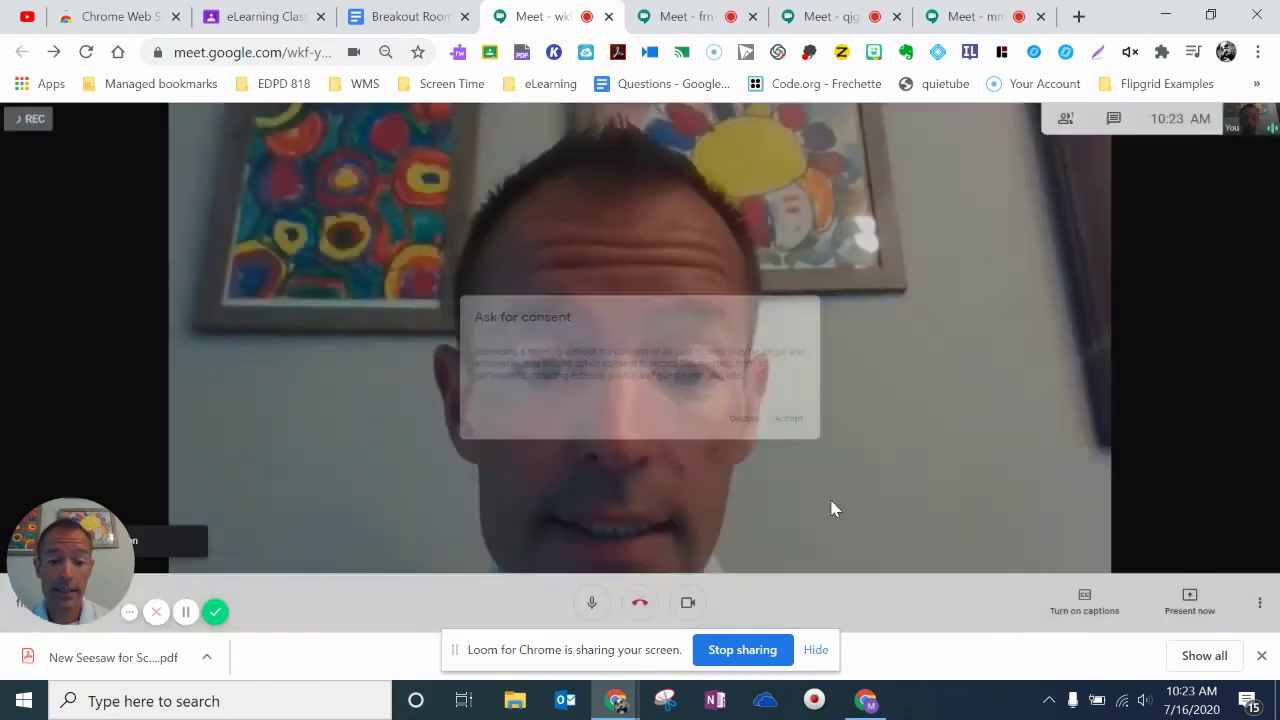
pyautogui.click(683, 12)
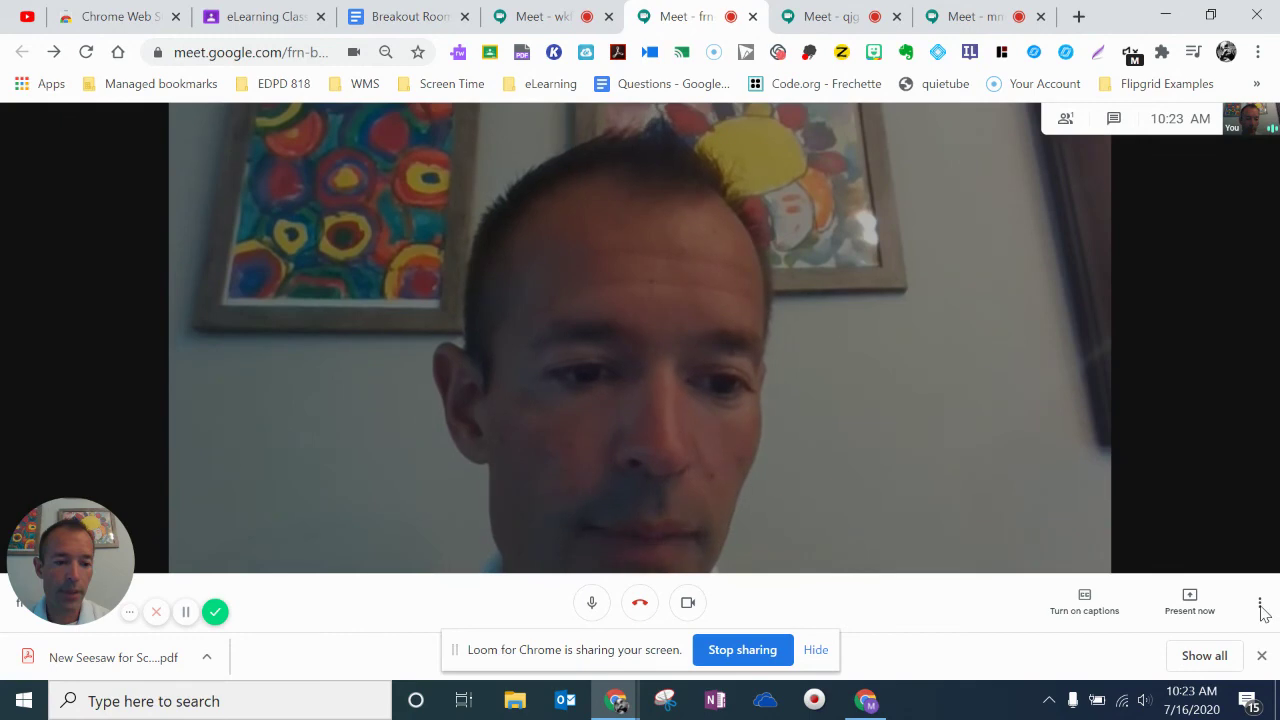
pyautogui.click(822, 16)
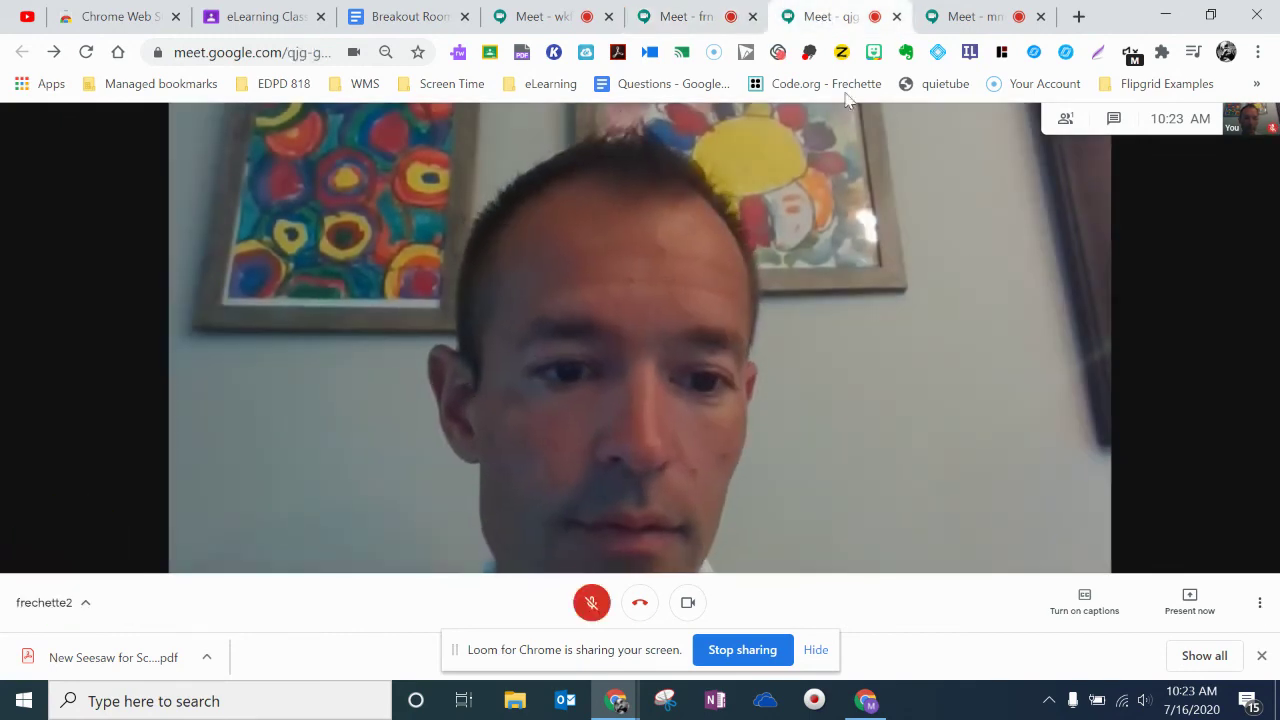
pyautogui.click(1258, 604)
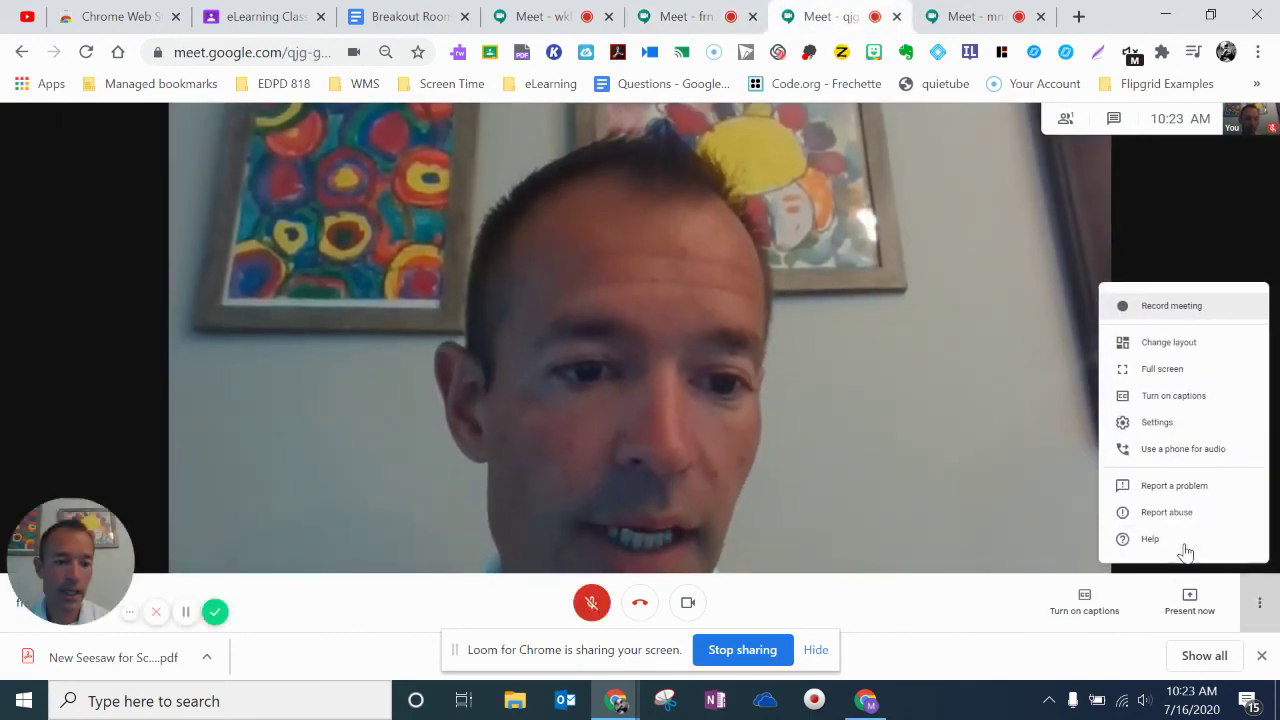
pyautogui.click(1172, 306)
pyautogui.click(801, 424)
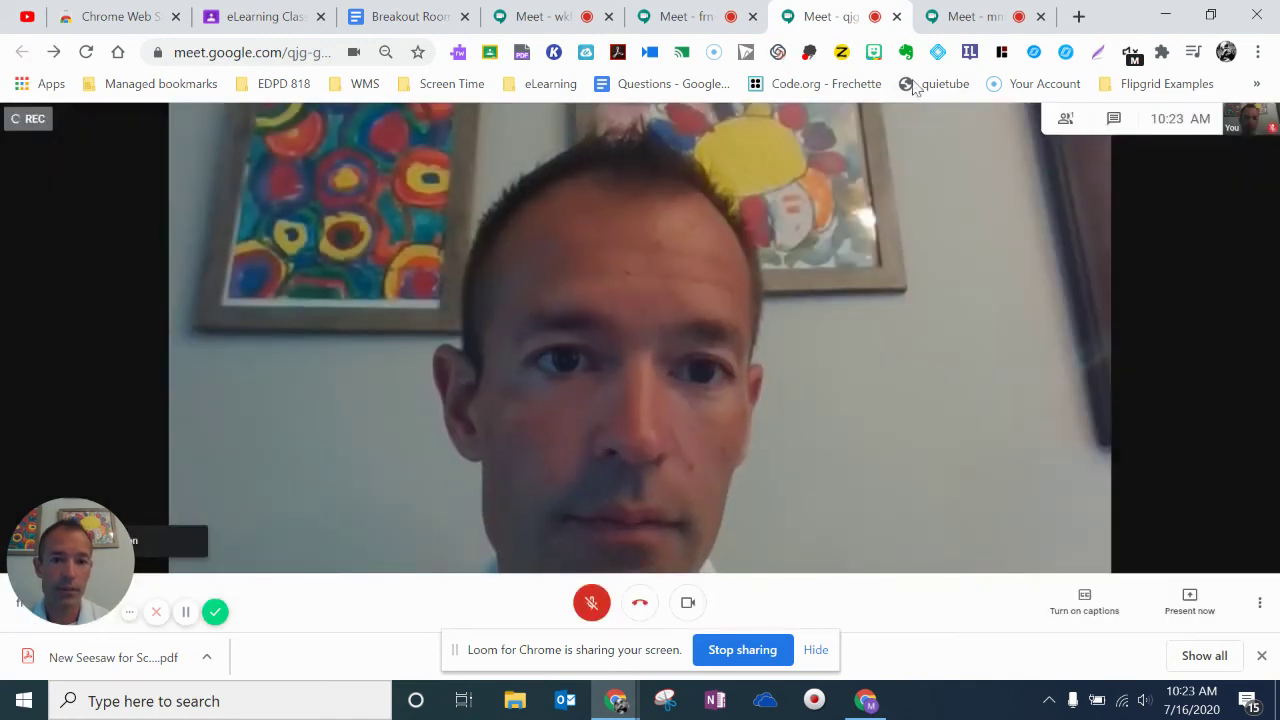
pyautogui.click(984, 17)
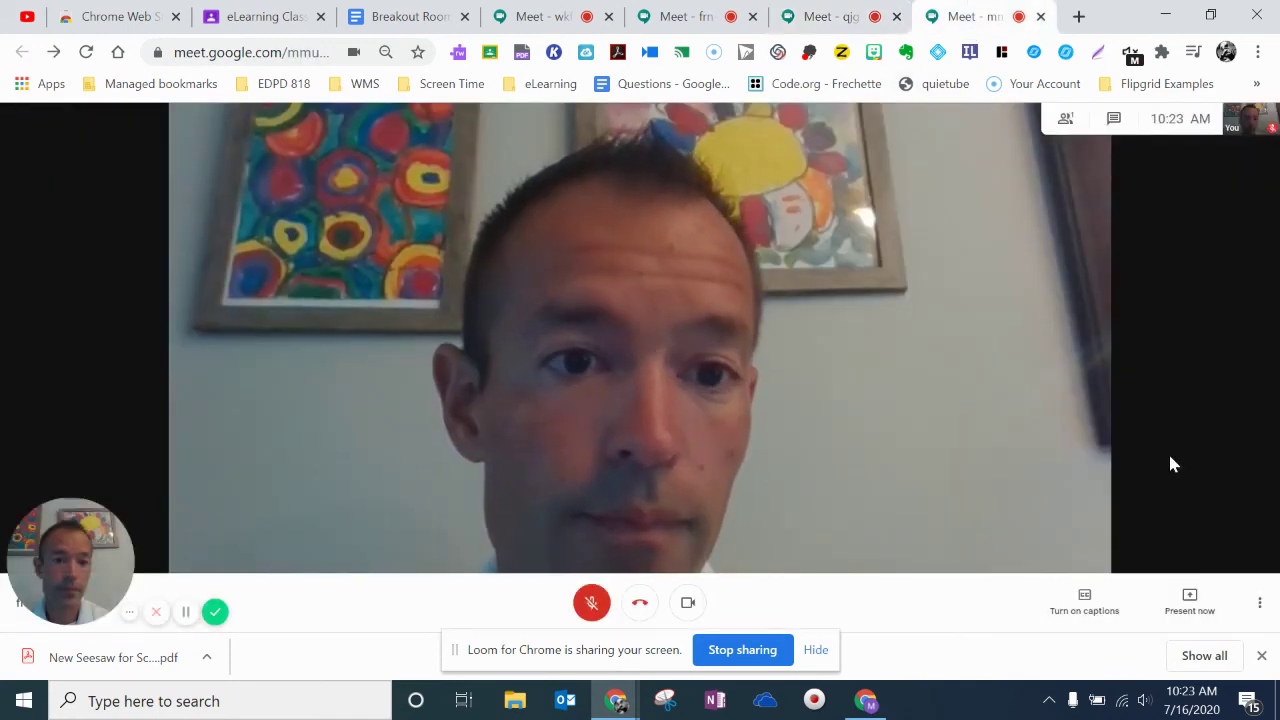
pyautogui.click(1256, 603)
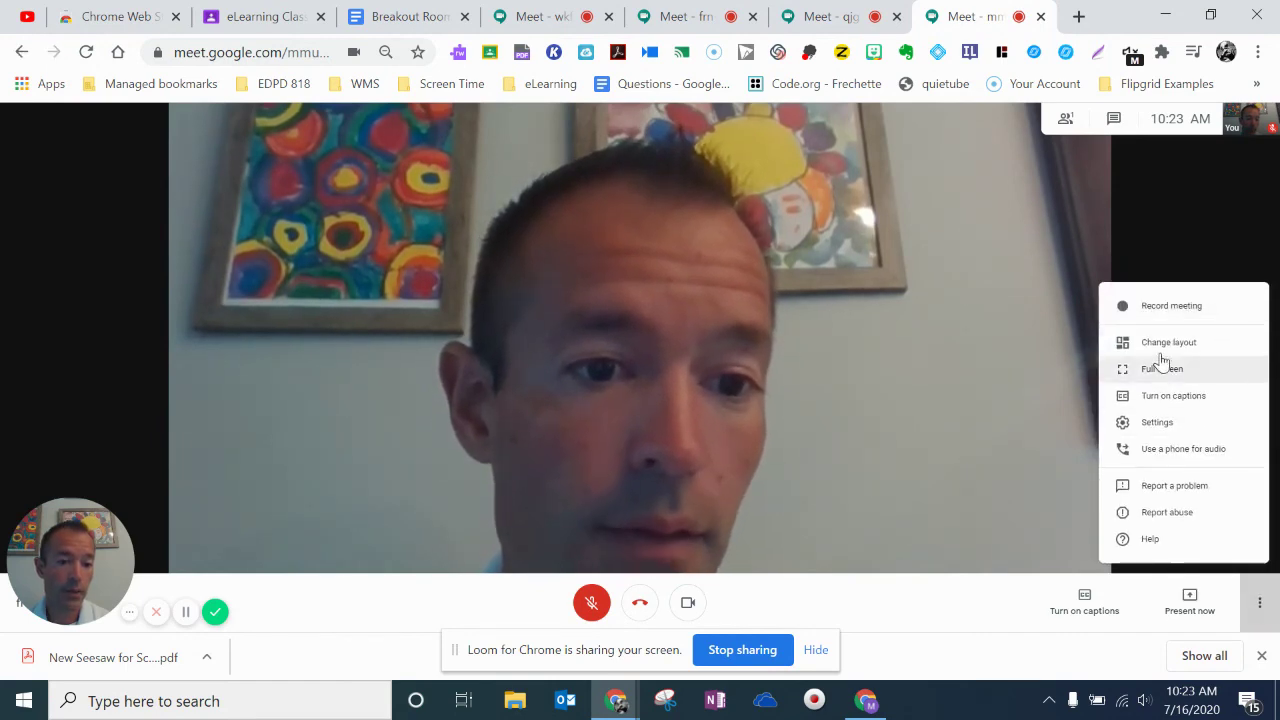
pyautogui.click(1163, 306)
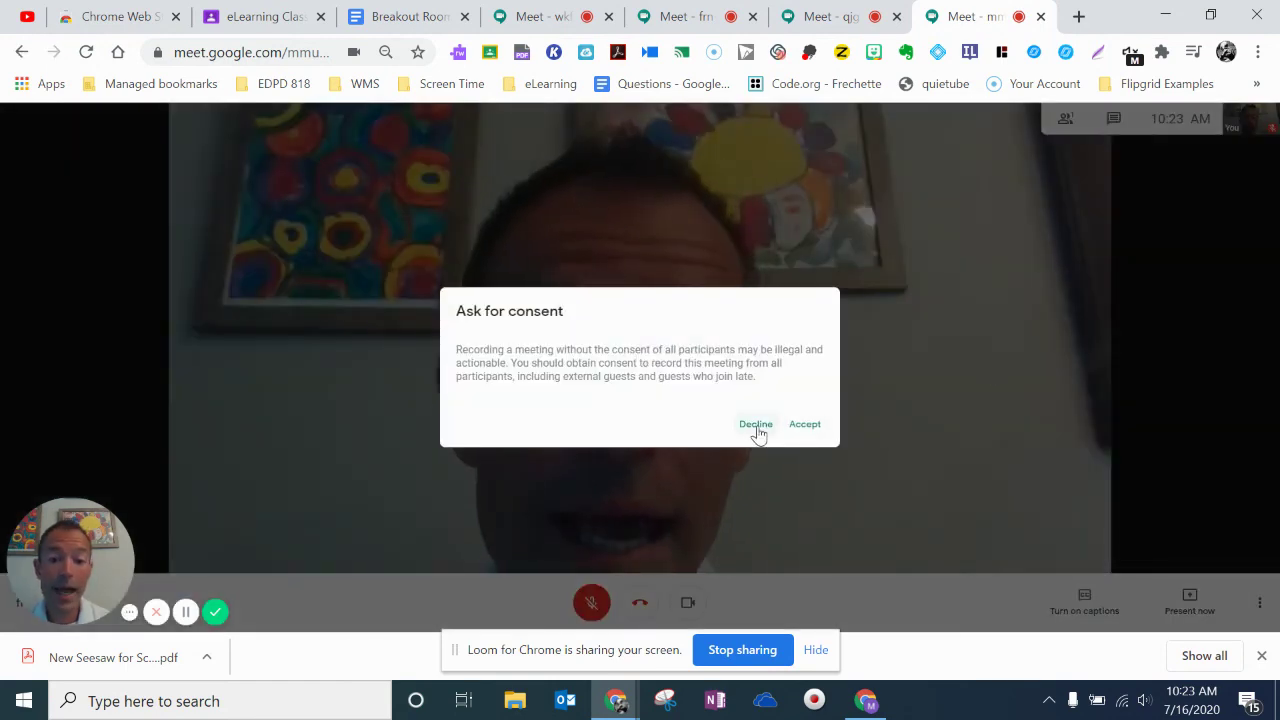
pyautogui.click(805, 424)
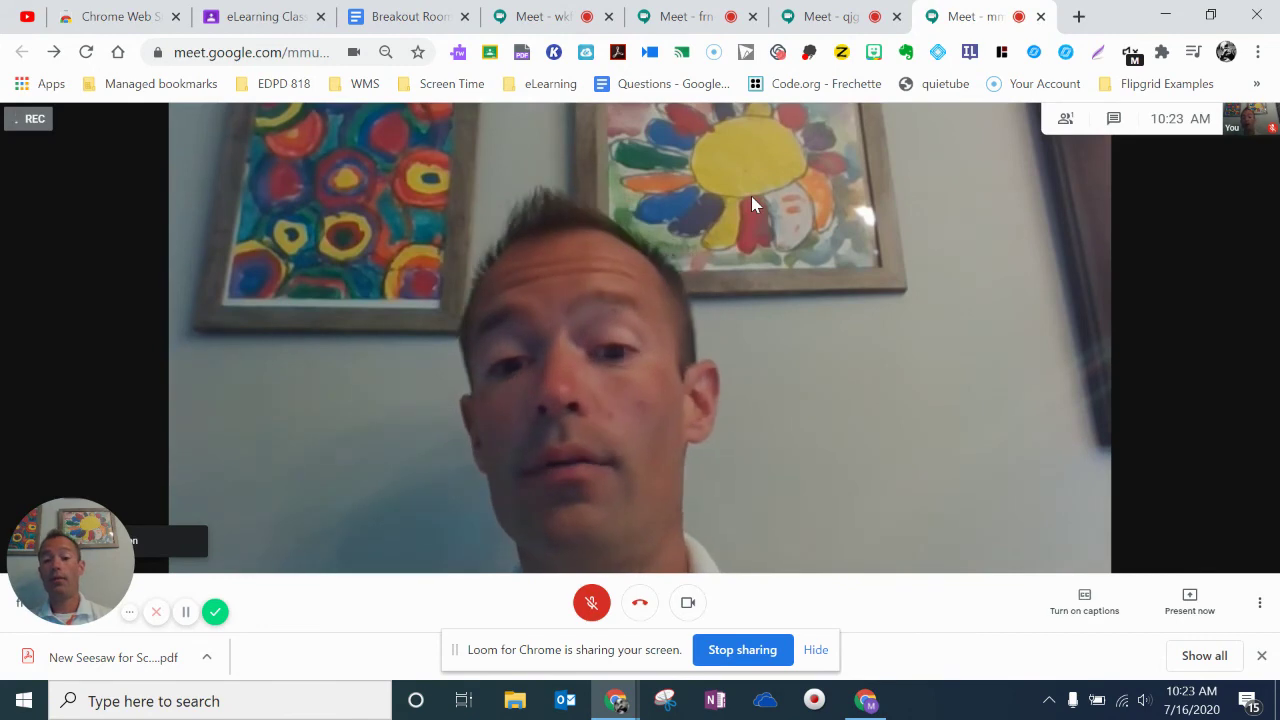